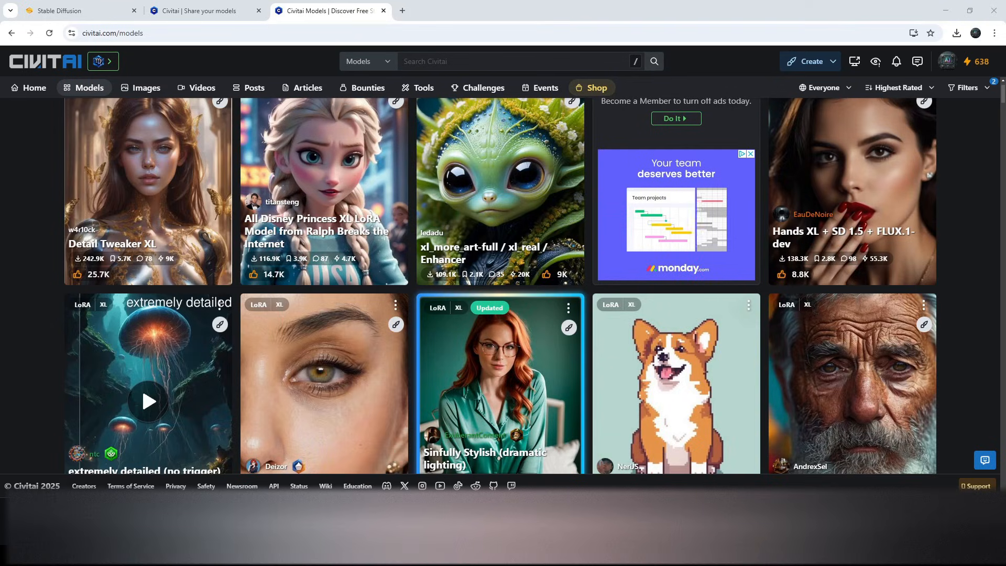
- Open the Buzz dashboard and review the ways to earn and spend Buzz
click(984, 67)
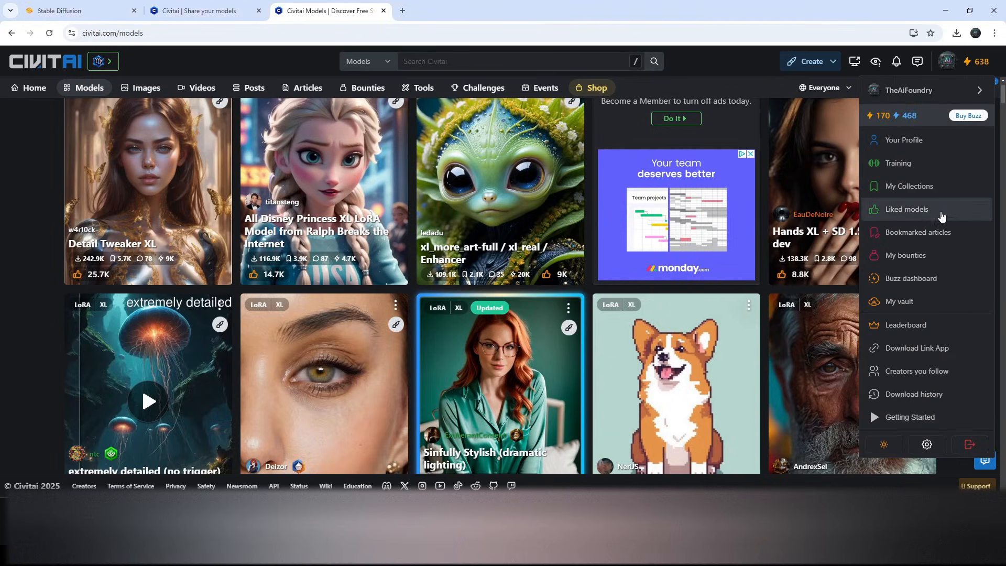
click(893, 282)
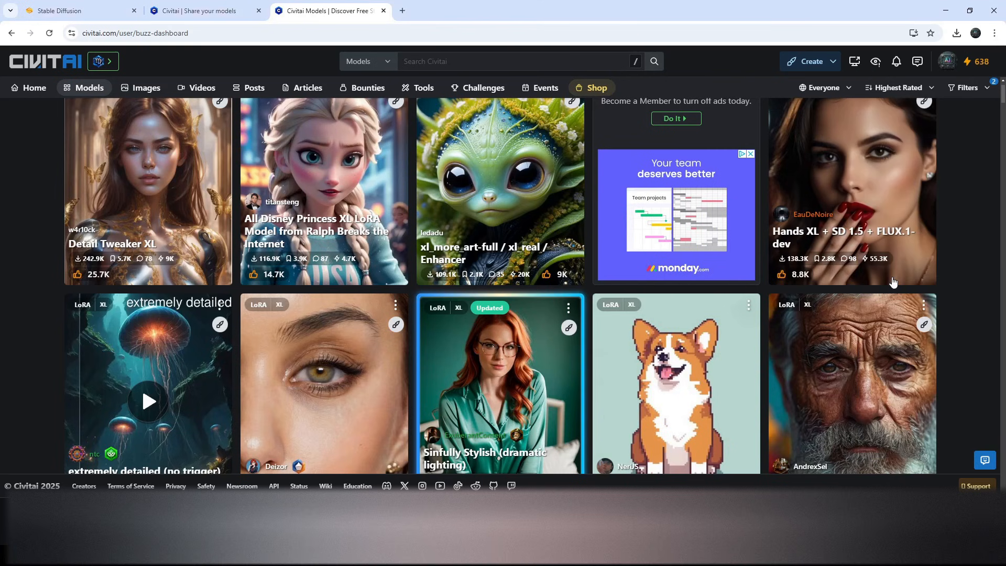
scroll(155, 178, down, 5)
scroll(155, 178, down, 5)
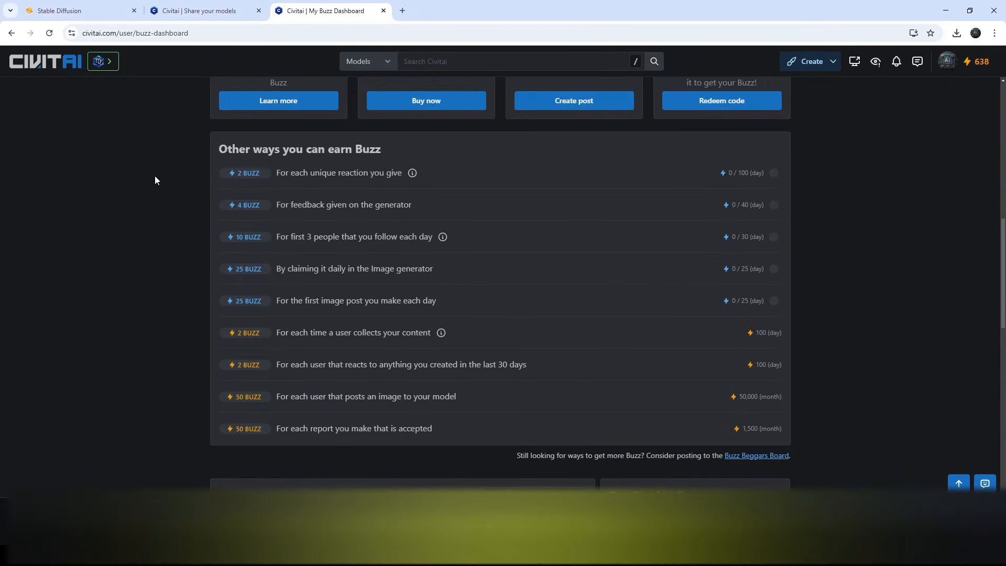
scroll(155, 178, up, 2)
scroll(156, 181, down, 12)
scroll(156, 180, down, 1)
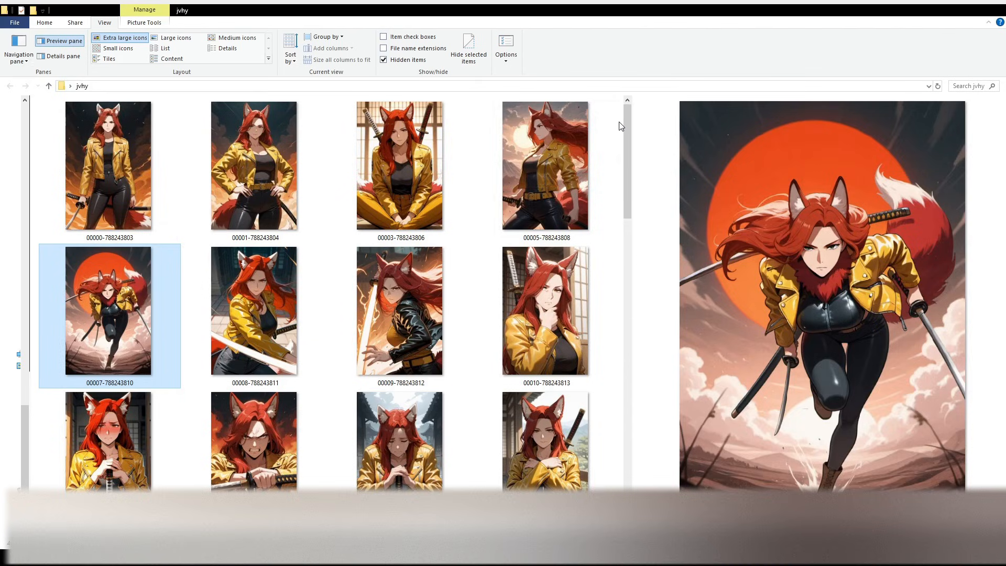
scroll(620, 127, down, 10)
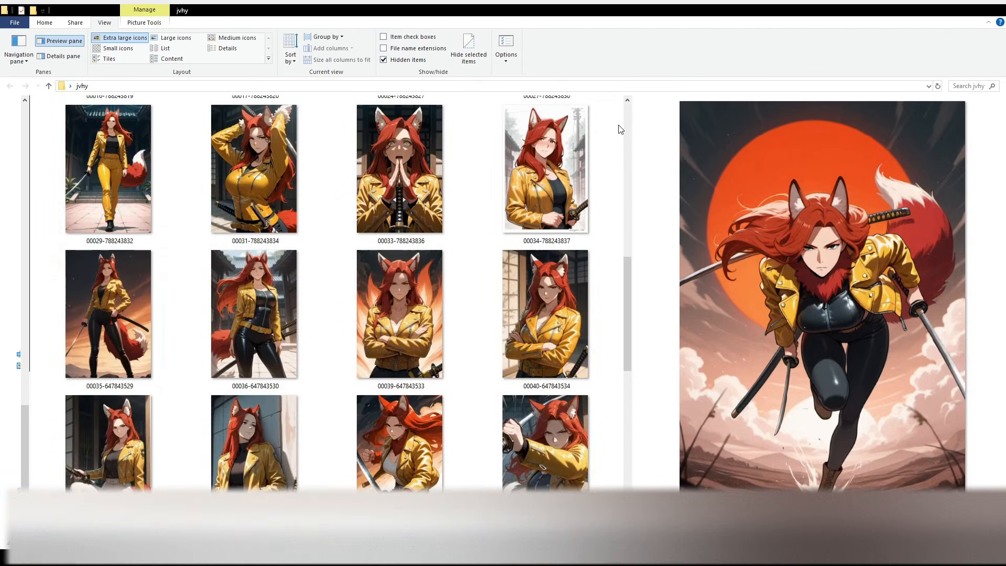
scroll(620, 128, up, 10)
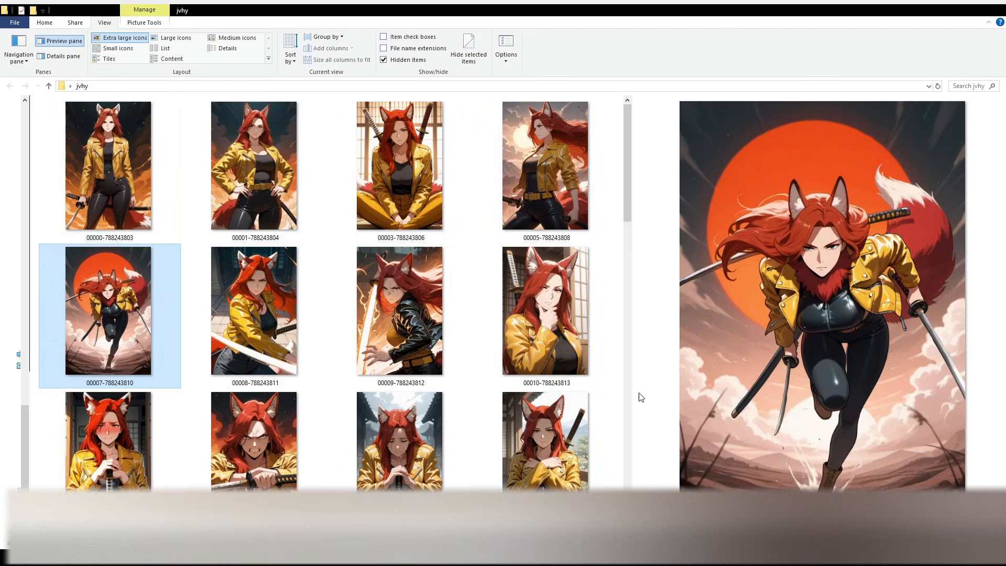
click(275, 159)
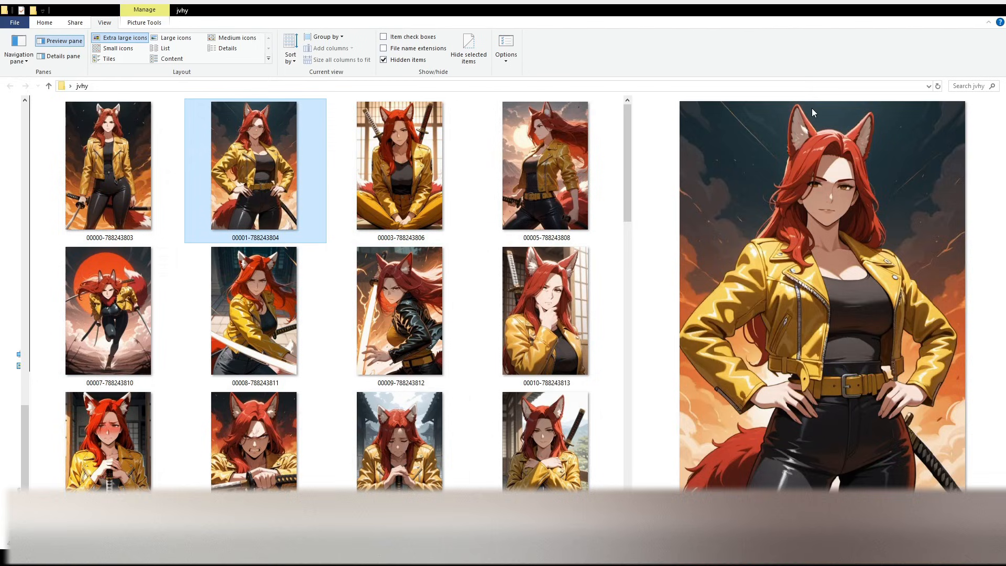
key(Left)
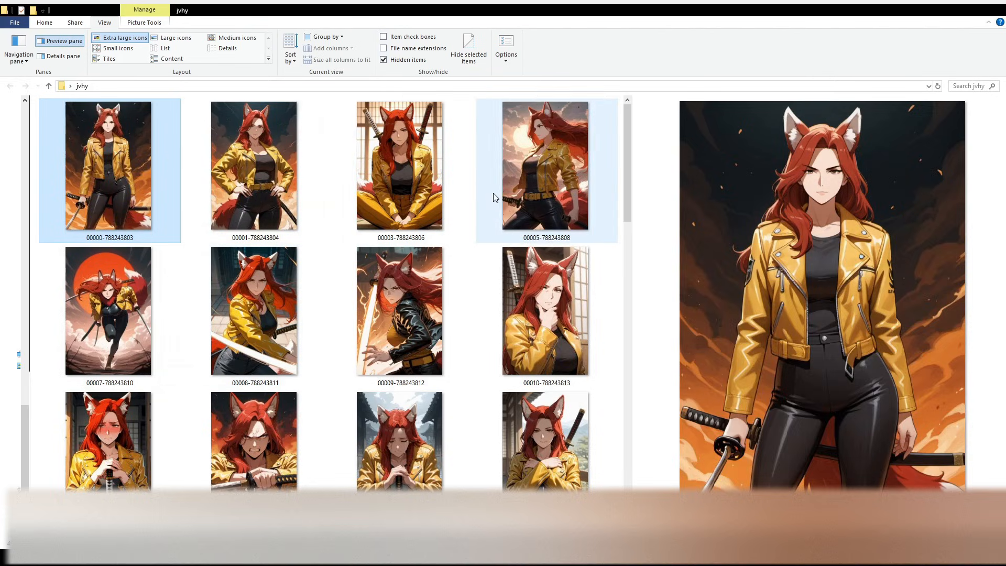
scroll(495, 209, down, 10)
scroll(495, 261, up, 10)
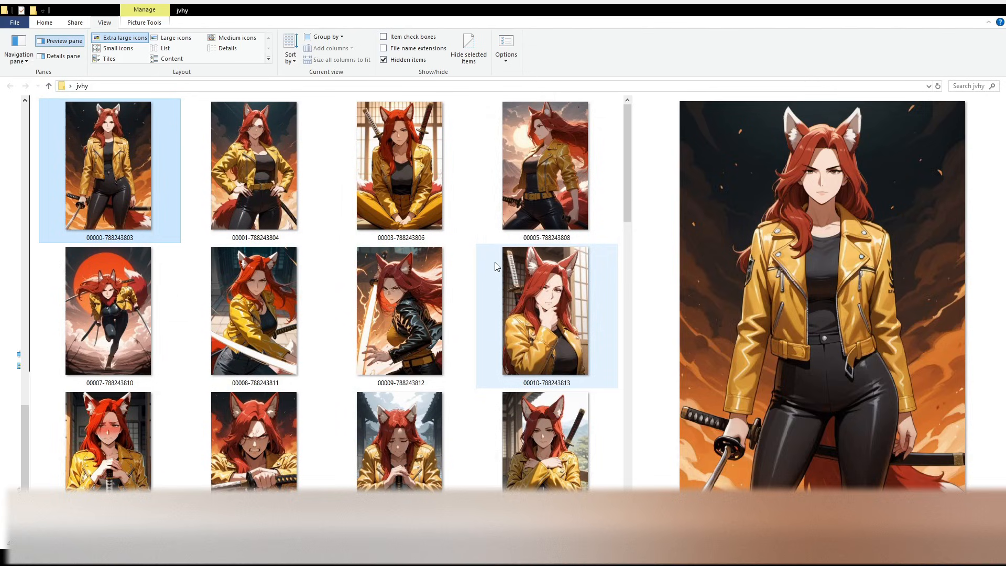
scroll(495, 262, down, 3)
scroll(494, 262, down, 9)
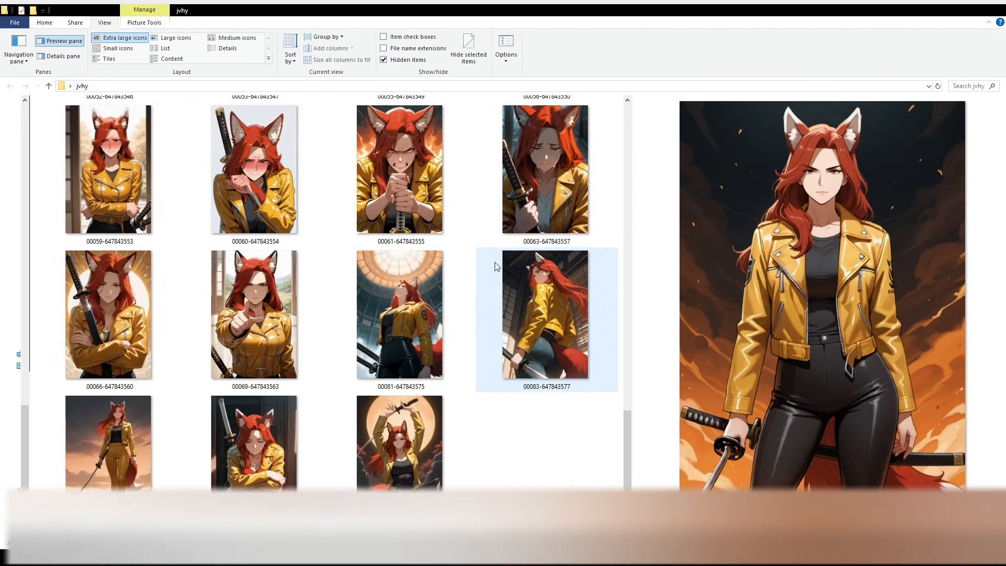
scroll(495, 262, up, 9)
scroll(494, 267, up, 3)
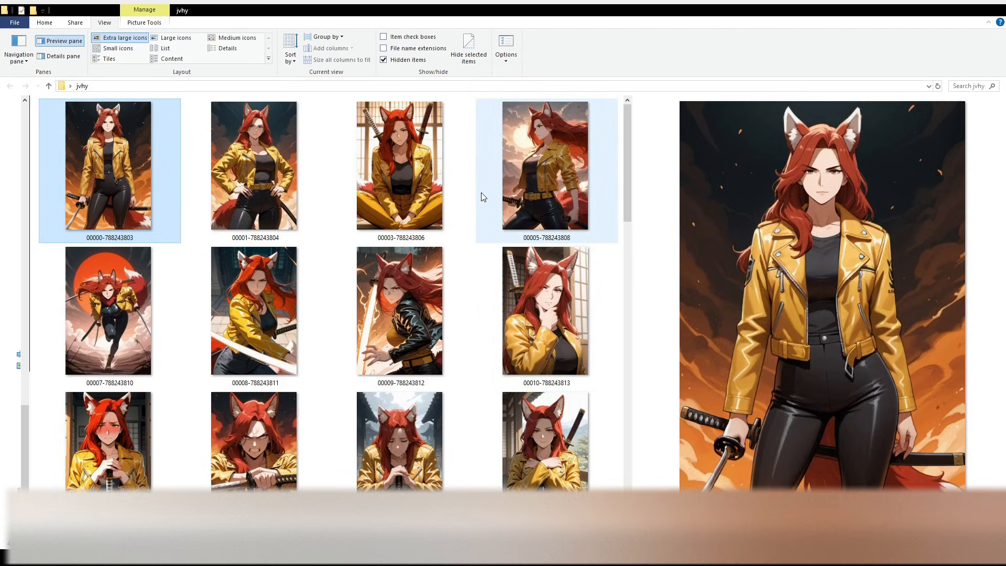
scroll(483, 197, down, 6)
scroll(483, 199, up, 6)
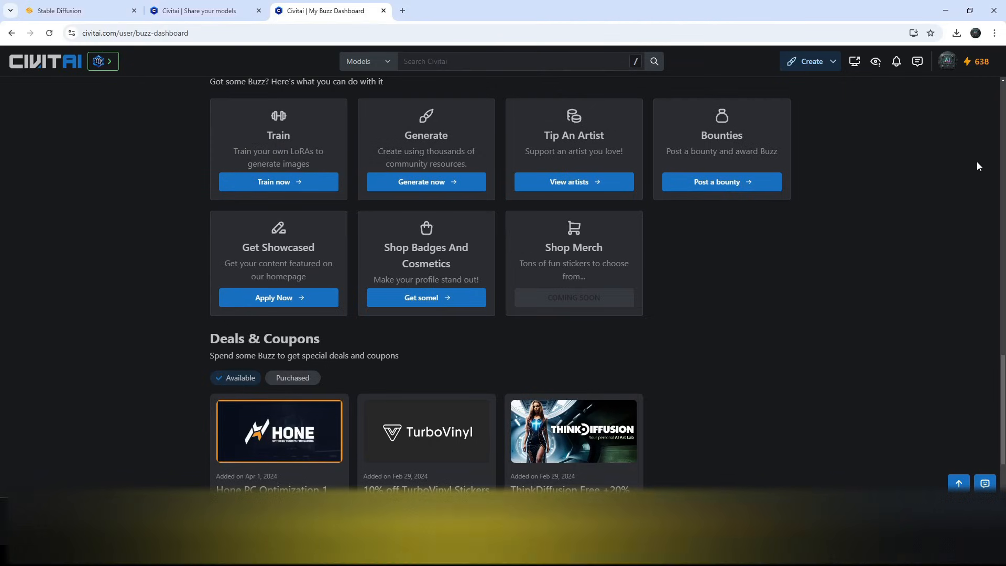
- Start training a LoRA from the Spend Buzz section of the Buzz dashboard
scroll(464, 212, up, 10)
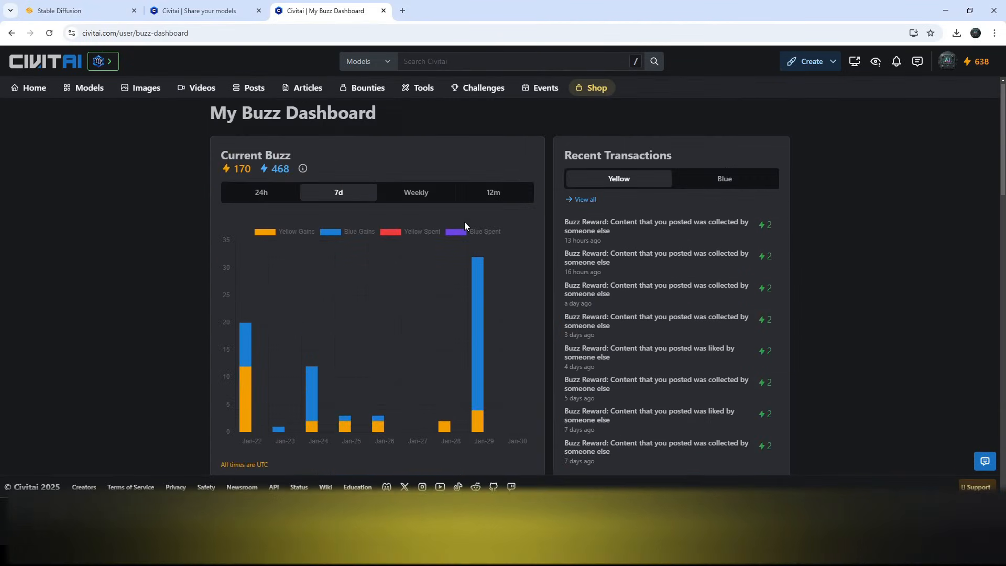
scroll(464, 221, down, 8)
scroll(463, 214, down, 2)
scroll(463, 213, up, 1)
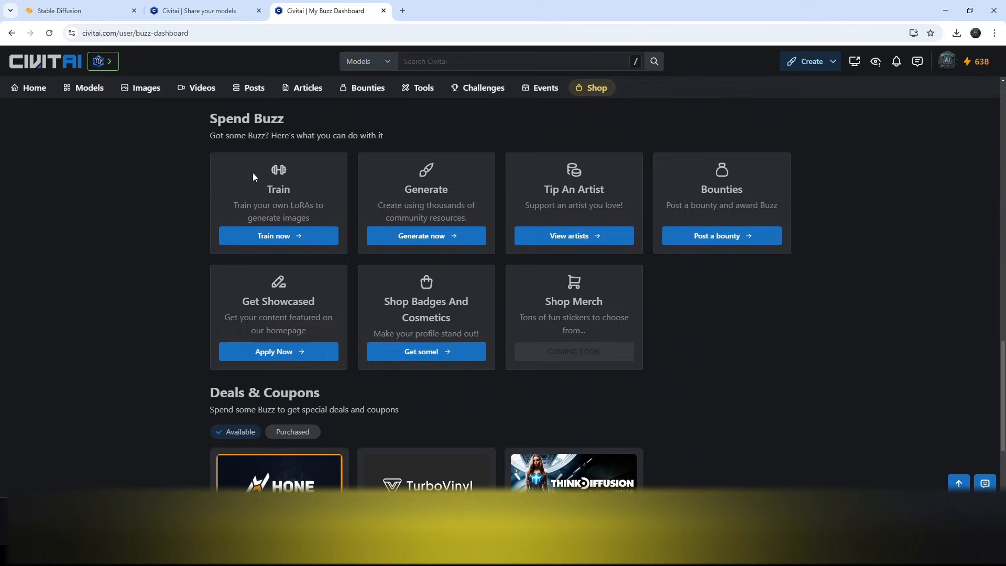
click(266, 237)
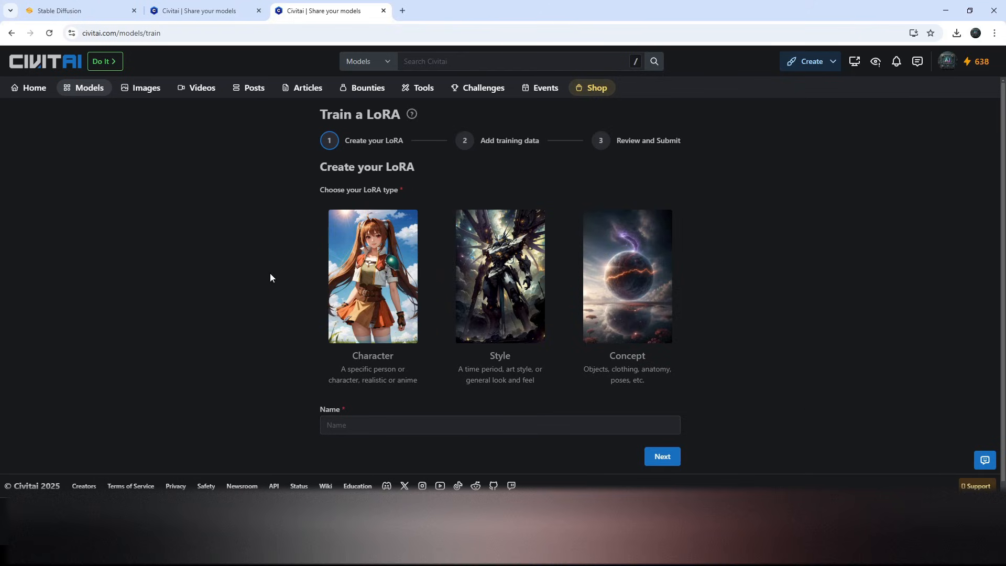
- Choose Character as the LoRA type, name it rf1 and proceed to adding training data
click(347, 259)
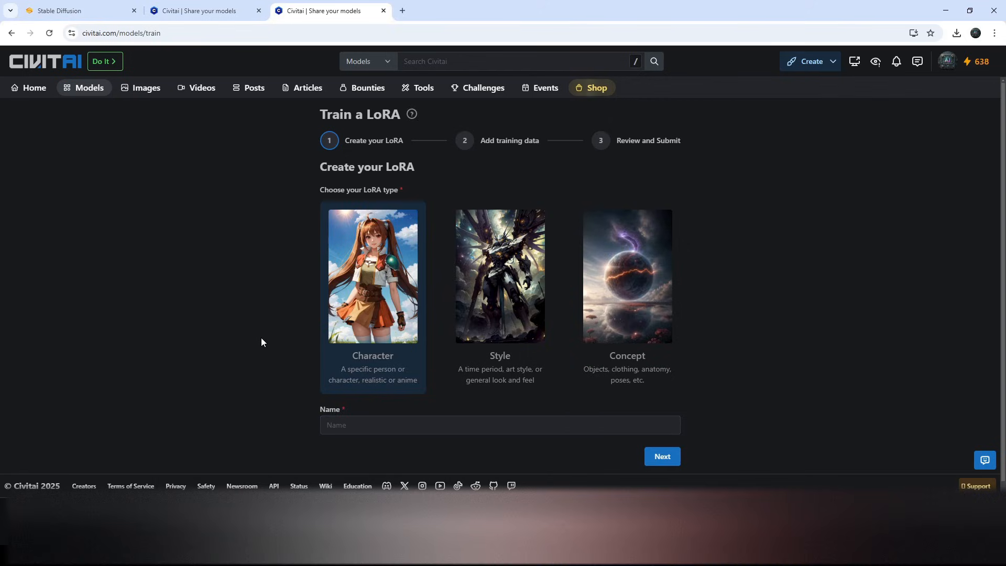
click(341, 430)
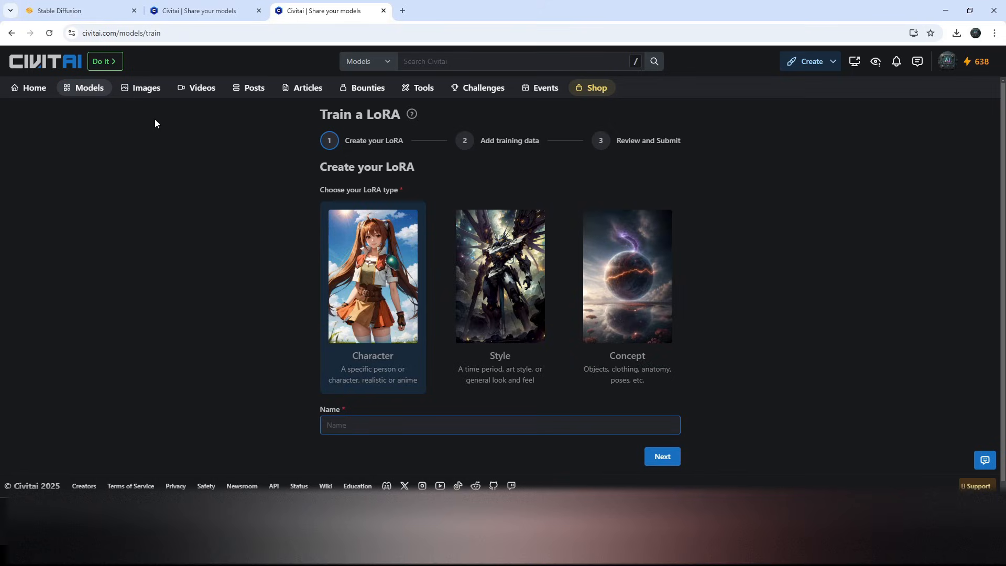
text(rf1)
click(661, 457)
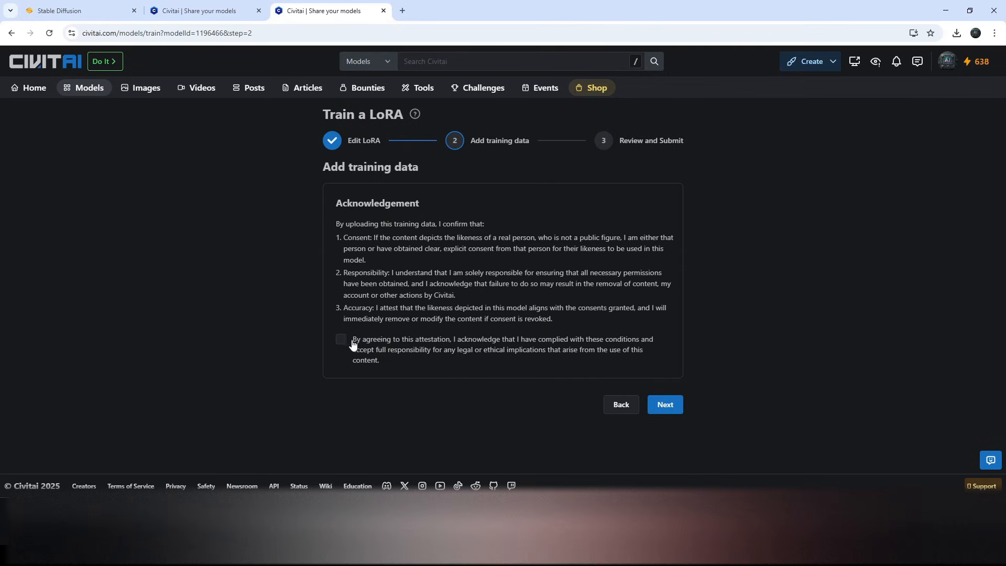
- Accept the training data acknowledgement and upload the character images as the dataset
click(353, 345)
scroll(281, 252, down, 3)
scroll(281, 250, up, 3)
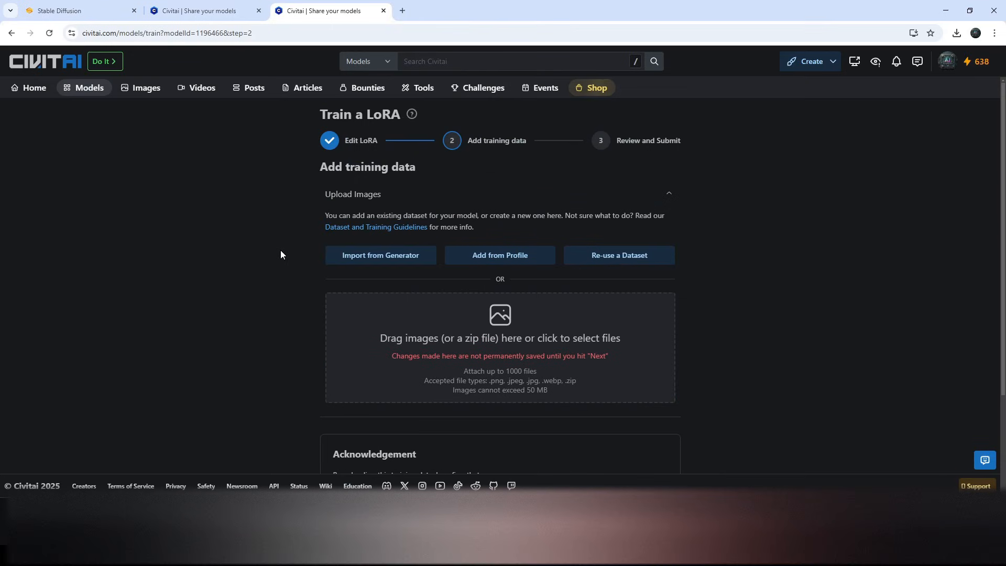
scroll(271, 286, down, 1)
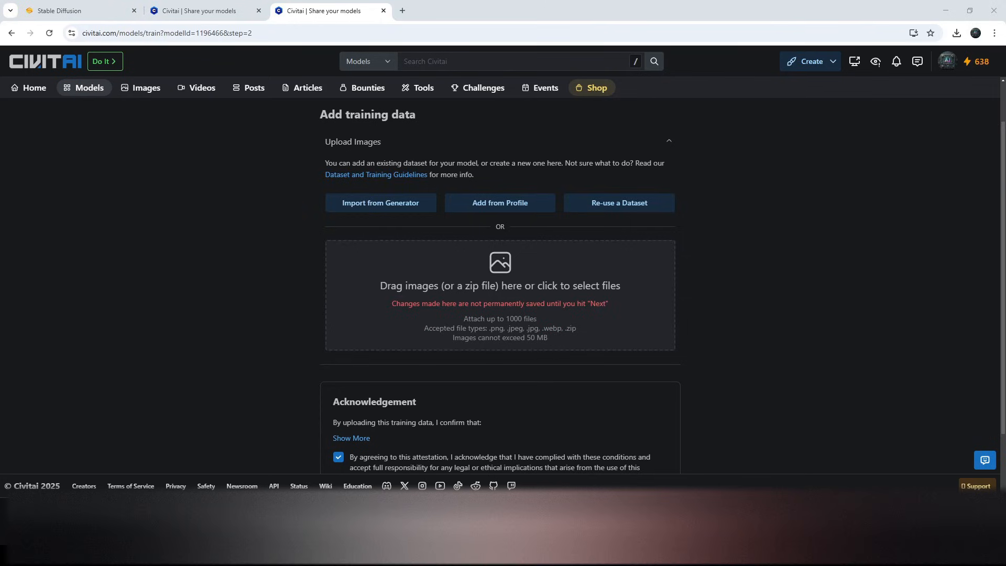
drag(461, 300, 467, 299)
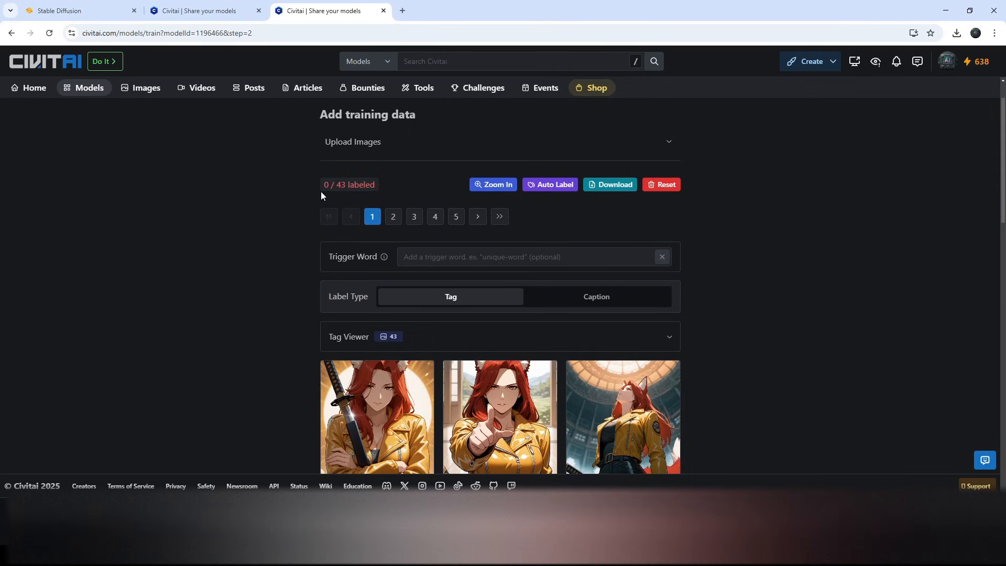
- Set the trigger word to rf1 and auto-label all uploaded images using the Tag label type
scroll(291, 186, down, 1)
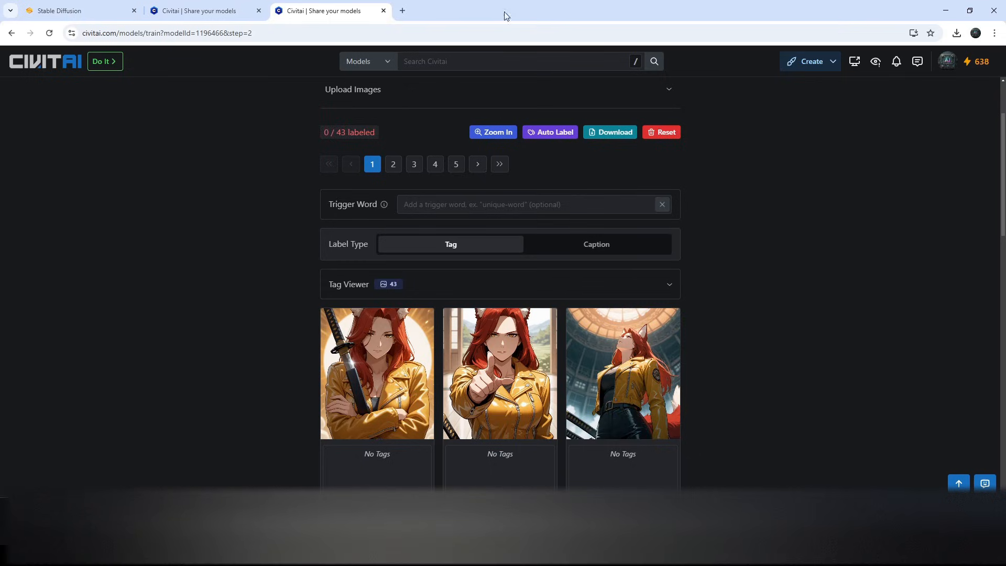
click(408, 205)
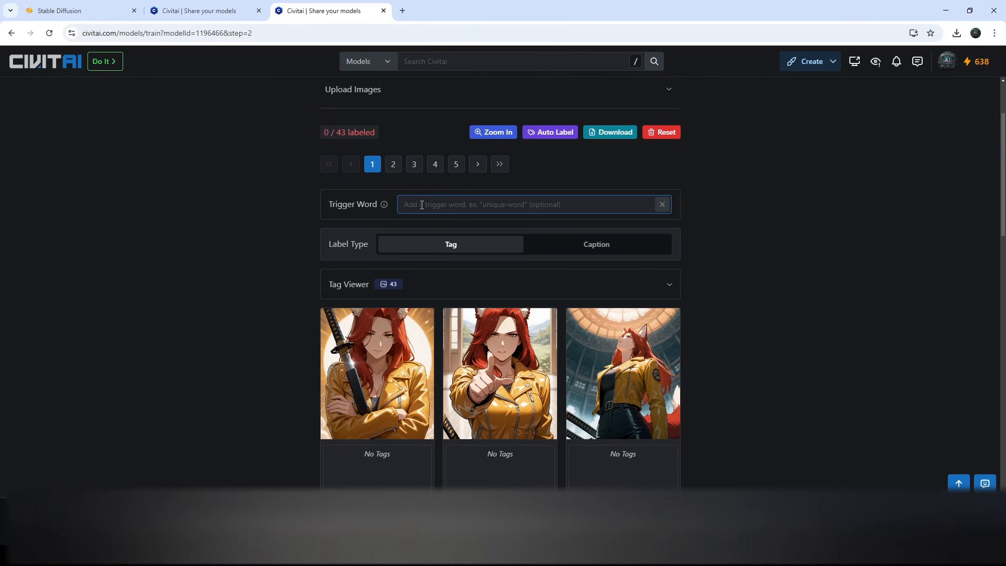
text(rf1)
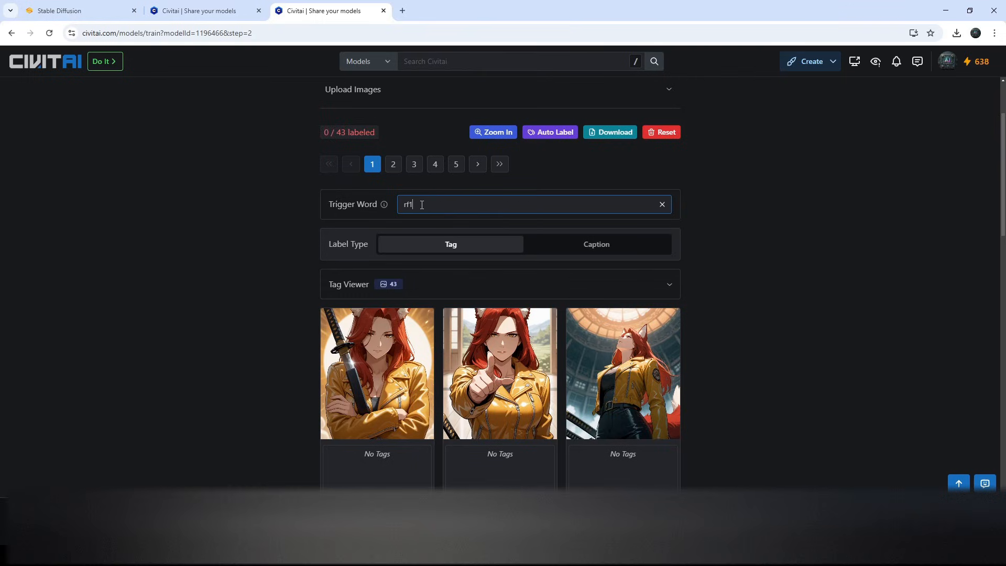
click(253, 169)
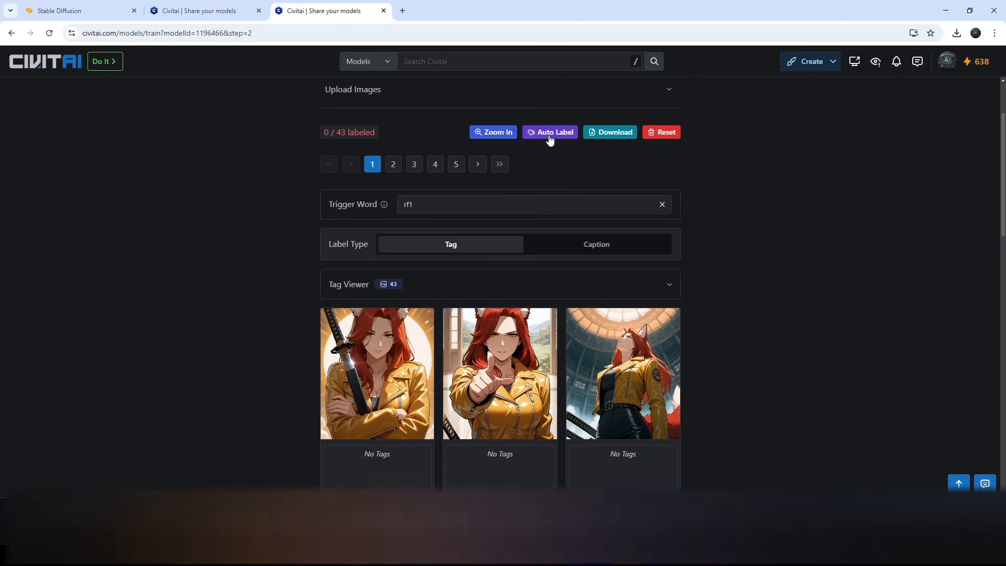
click(549, 134)
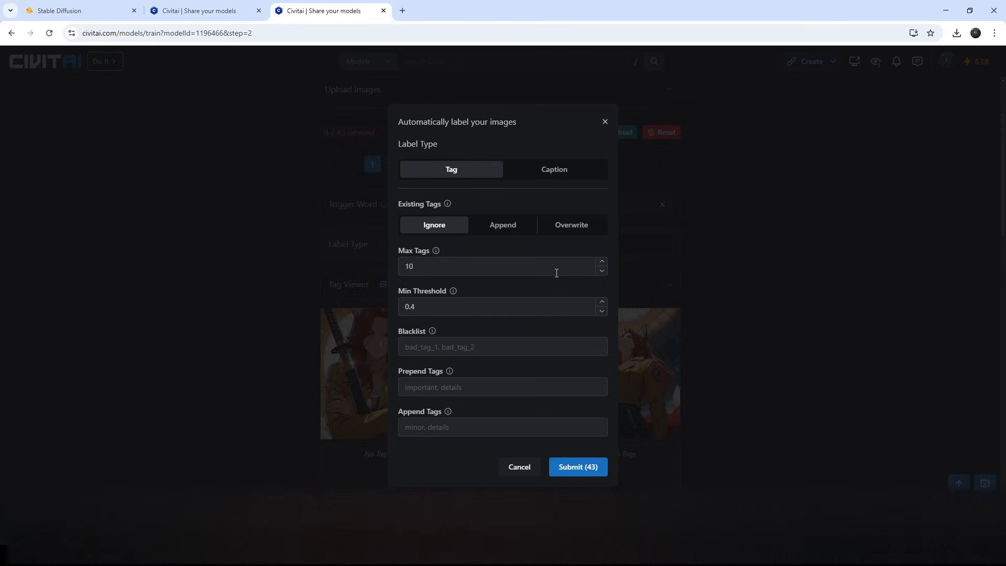
click(578, 469)
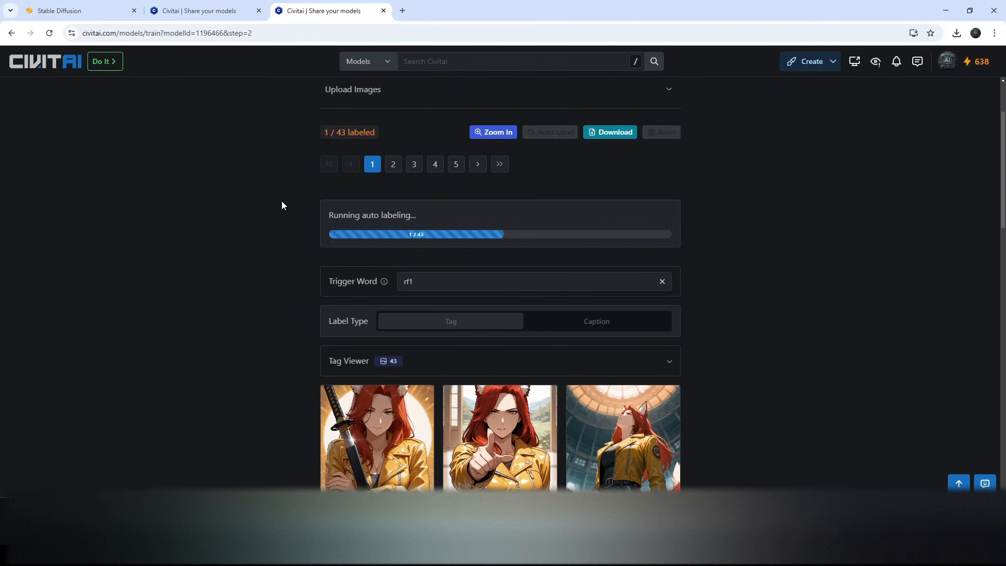
- Examine the automatically generated tags under the first rows of training images
scroll(283, 184, down, 4)
scroll(279, 186, down, 1)
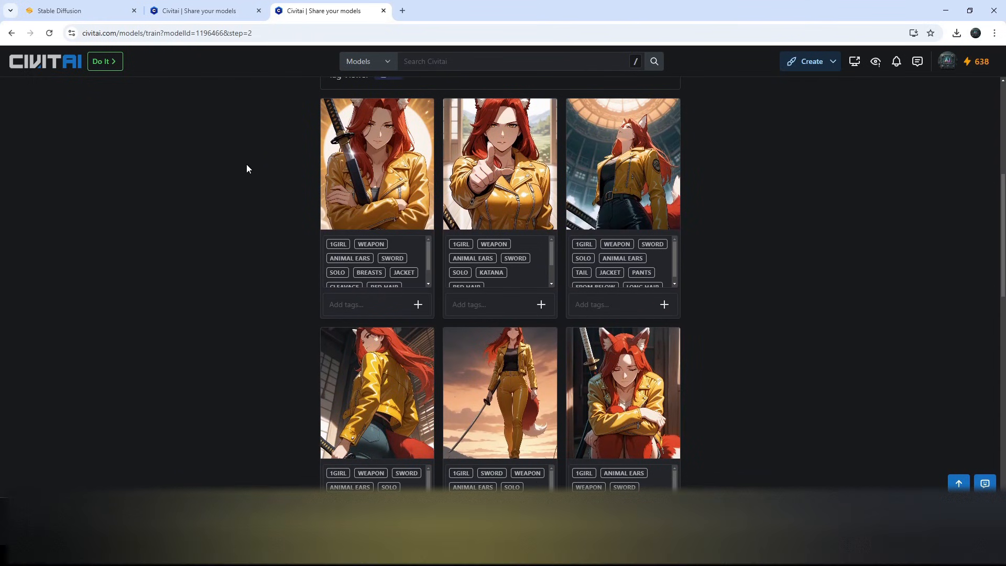
mouse_move(383, 162)
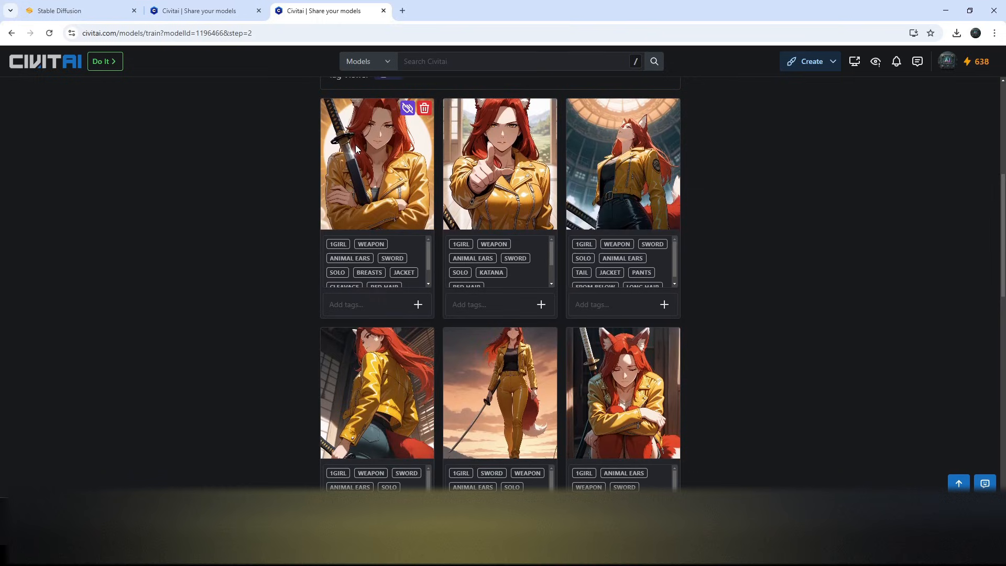
mouse_move(369, 272)
scroll(369, 275, down, 1)
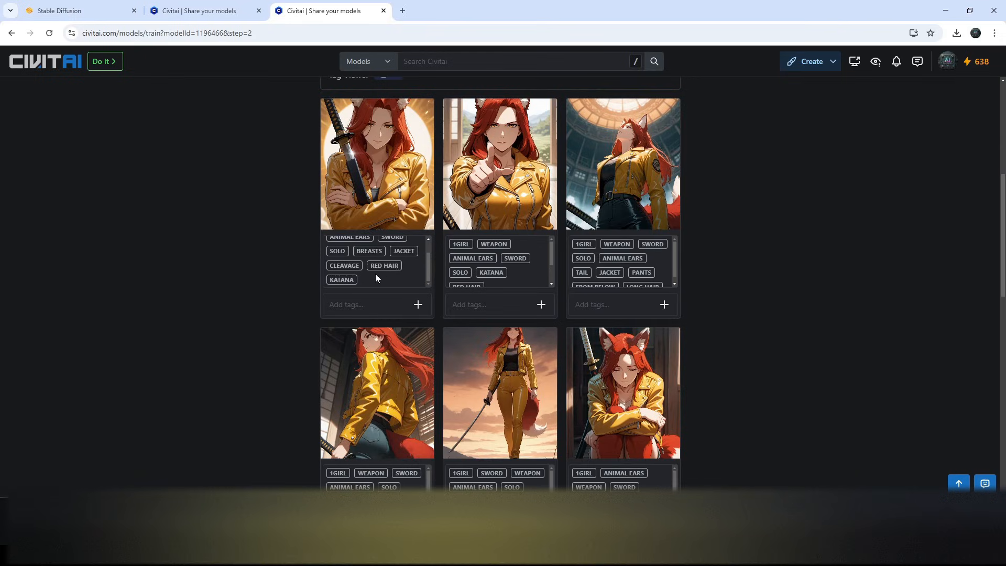
scroll(383, 275, up, 2)
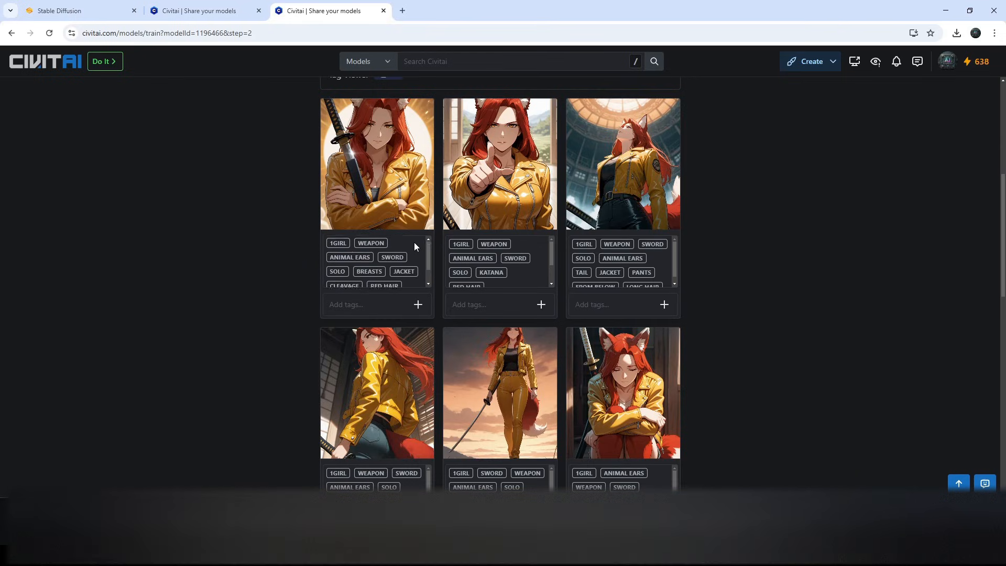
scroll(411, 257, down, 1)
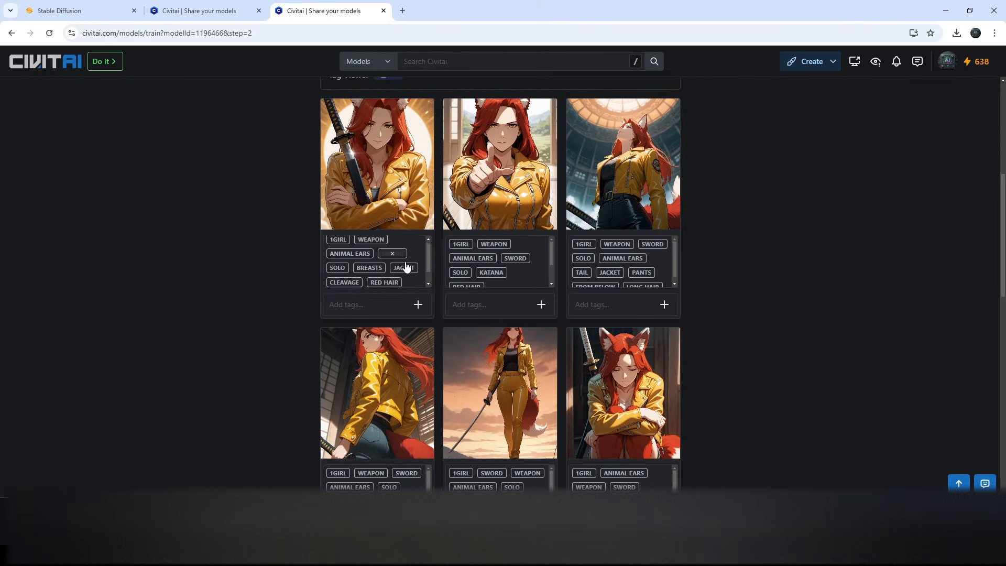
scroll(407, 264, up, 1)
scroll(497, 272, down, 2)
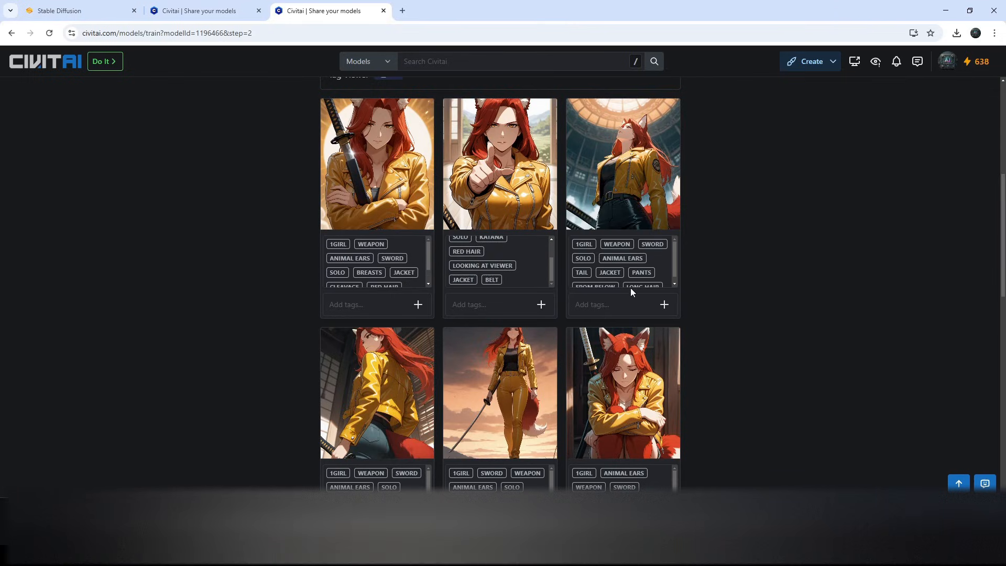
scroll(603, 269, up, 6)
scroll(816, 326, down, 6)
scroll(644, 285, up, 4)
scroll(704, 283, down, 6)
scroll(703, 283, up, 3)
scroll(742, 208, down, 3)
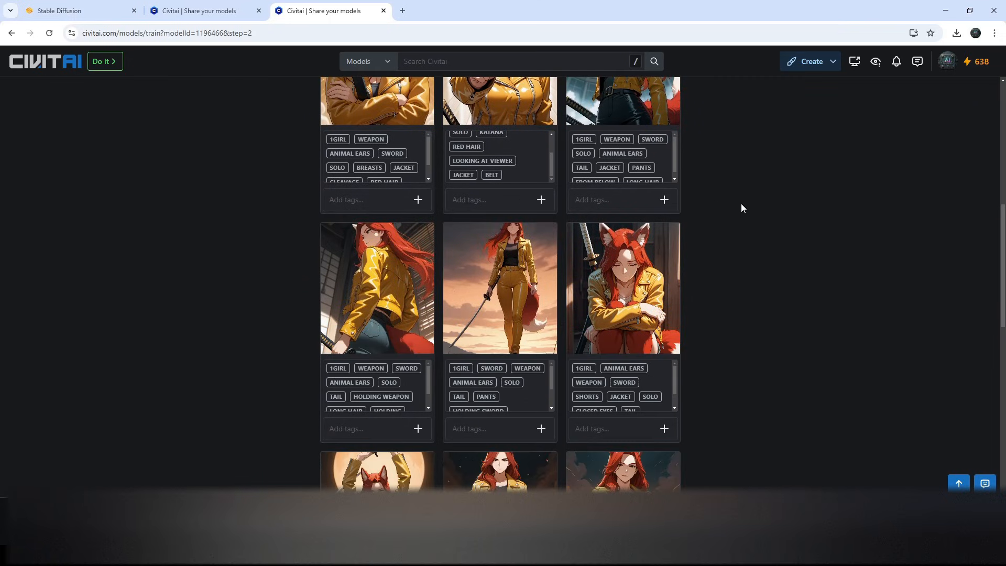
scroll(531, 162, up, 2)
scroll(531, 163, down, 2)
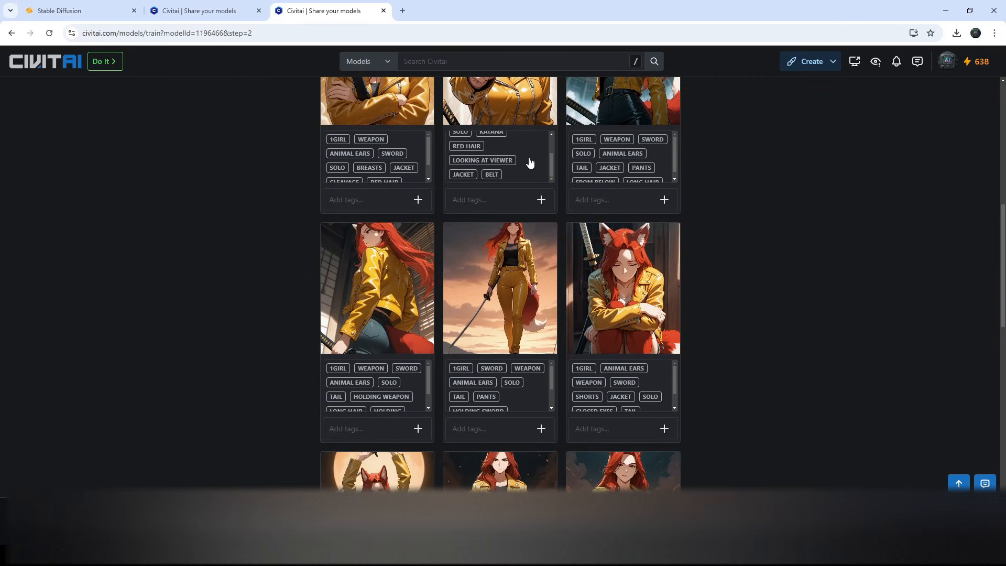
- Examine the auto-generated tags, trigger word, label type and data sharing options for the first page of training images
scroll(669, 223, up, 3)
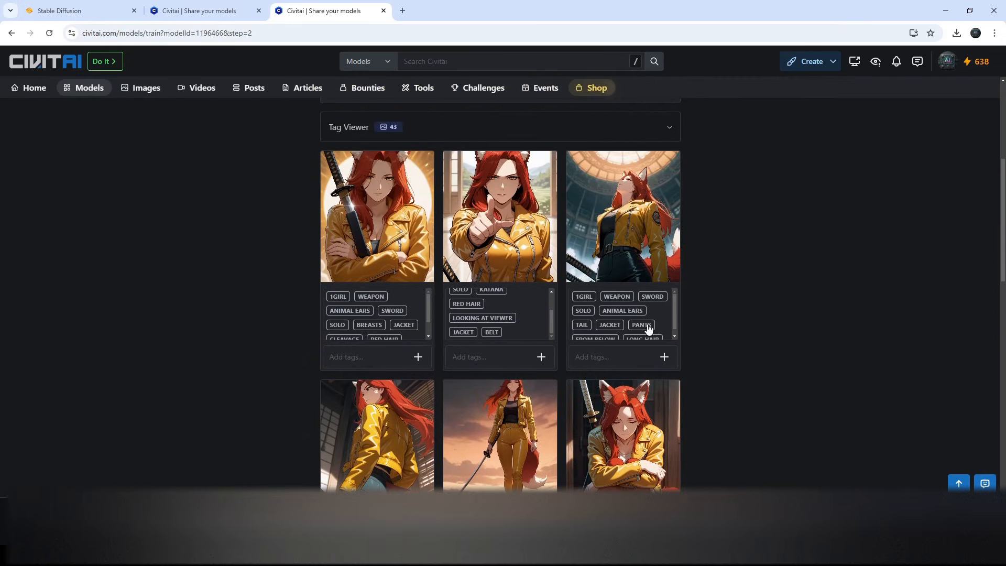
scroll(649, 328, down, 2)
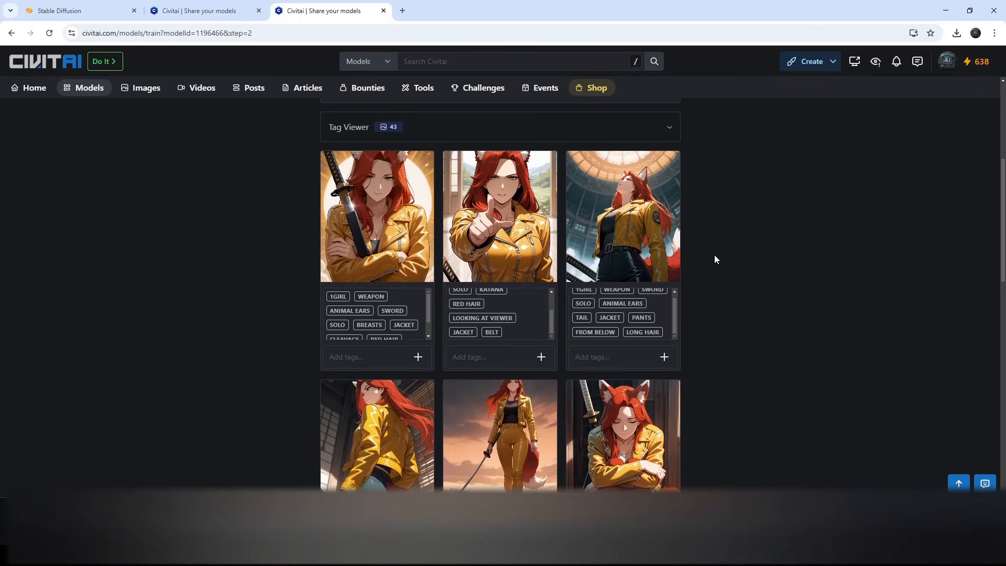
scroll(715, 257, down, 3)
scroll(294, 260, down, 3)
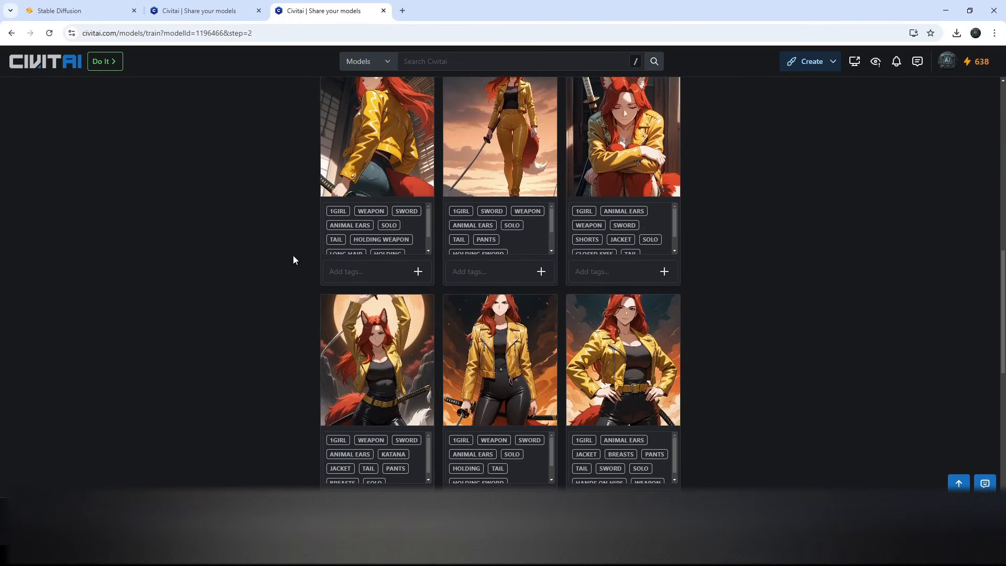
scroll(227, 239, up, 5)
scroll(237, 241, up, 3)
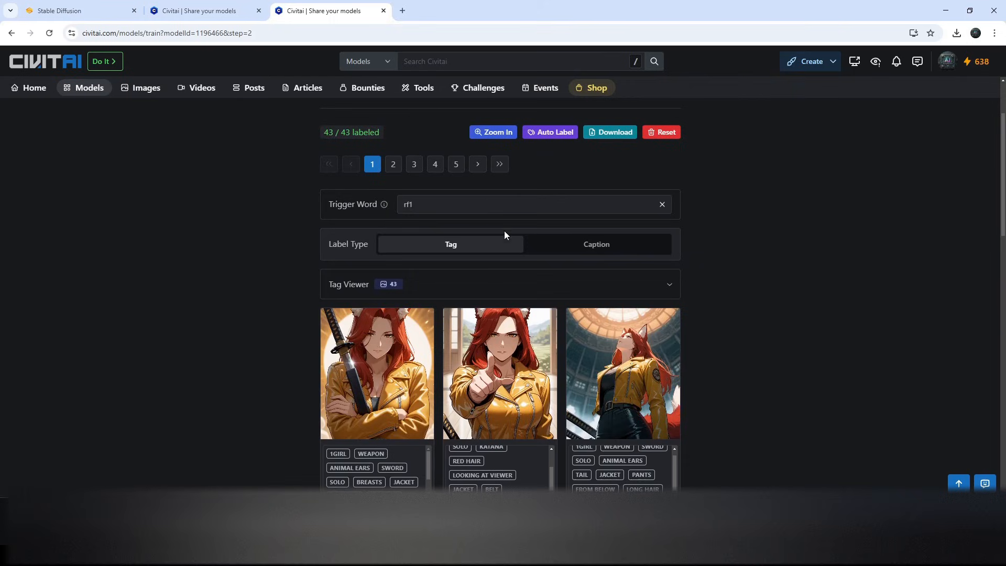
scroll(254, 259, down, 2)
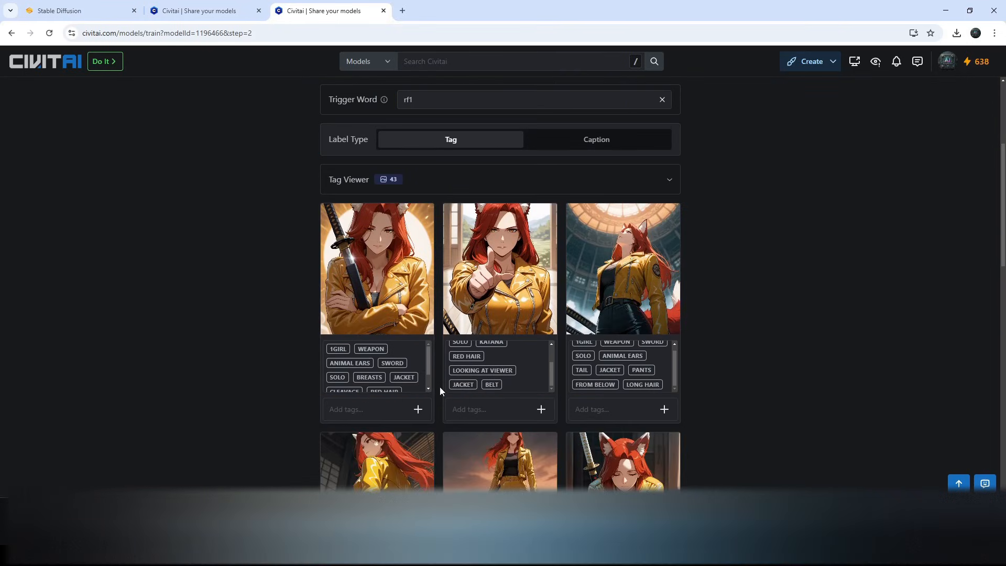
scroll(251, 280, up, 3)
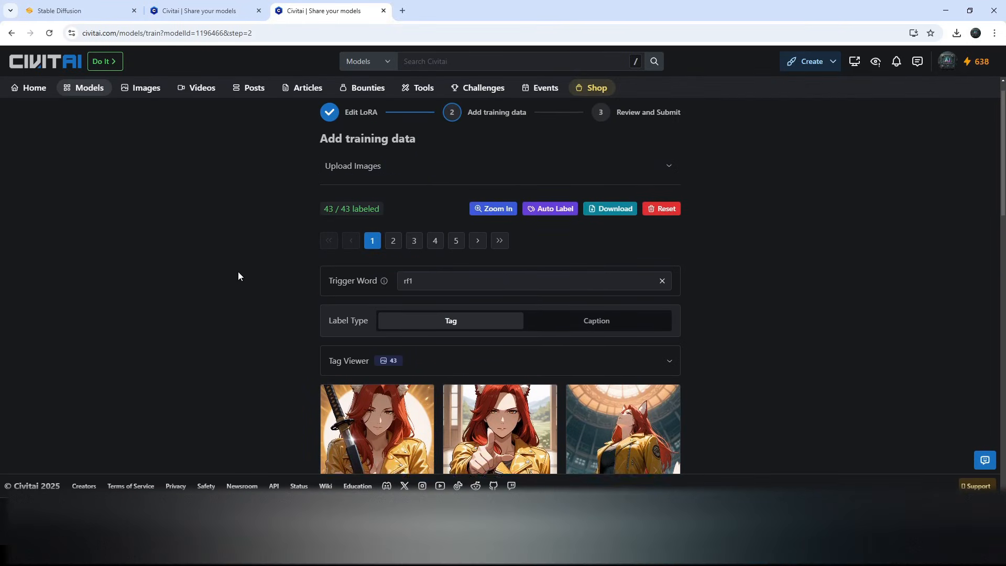
scroll(237, 272, up, 1)
scroll(231, 270, down, 5)
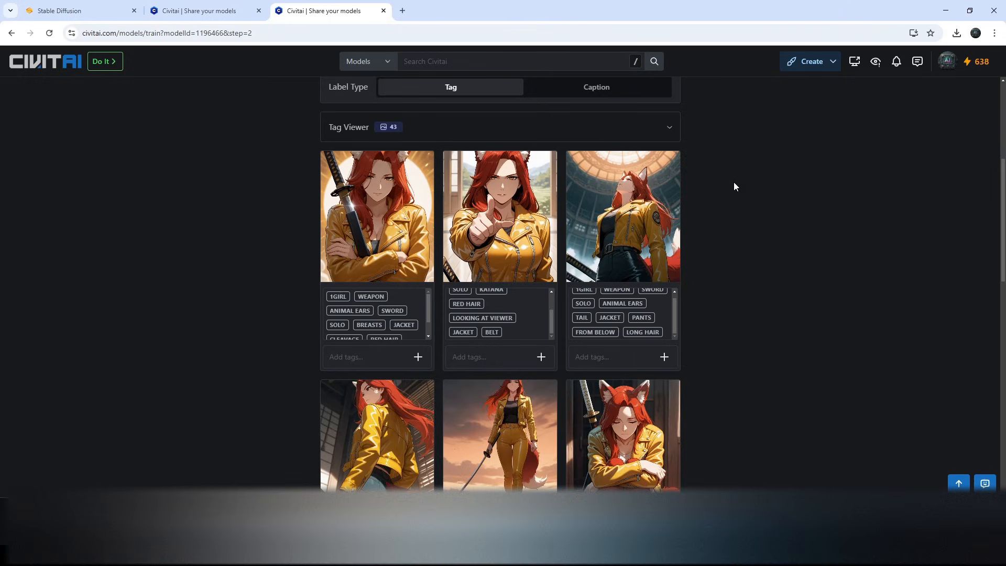
scroll(774, 203, up, 2)
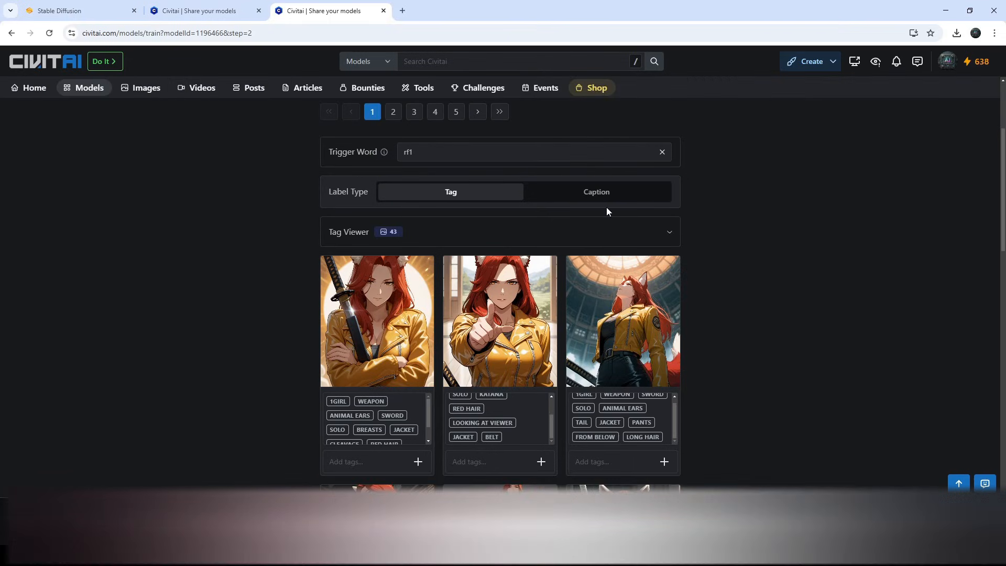
scroll(763, 317, down, 15)
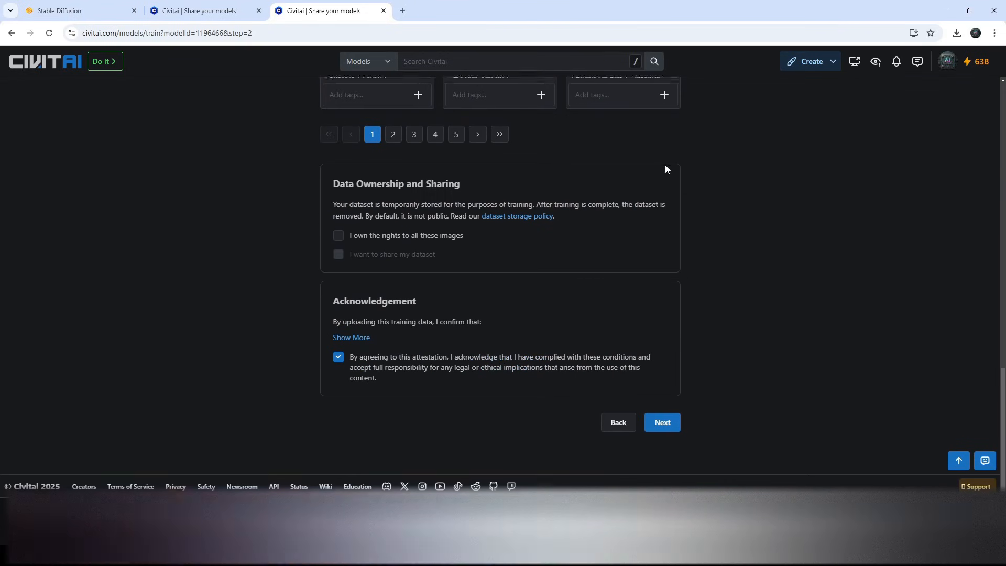
scroll(667, 168, up, 8)
scroll(499, 213, down, 4)
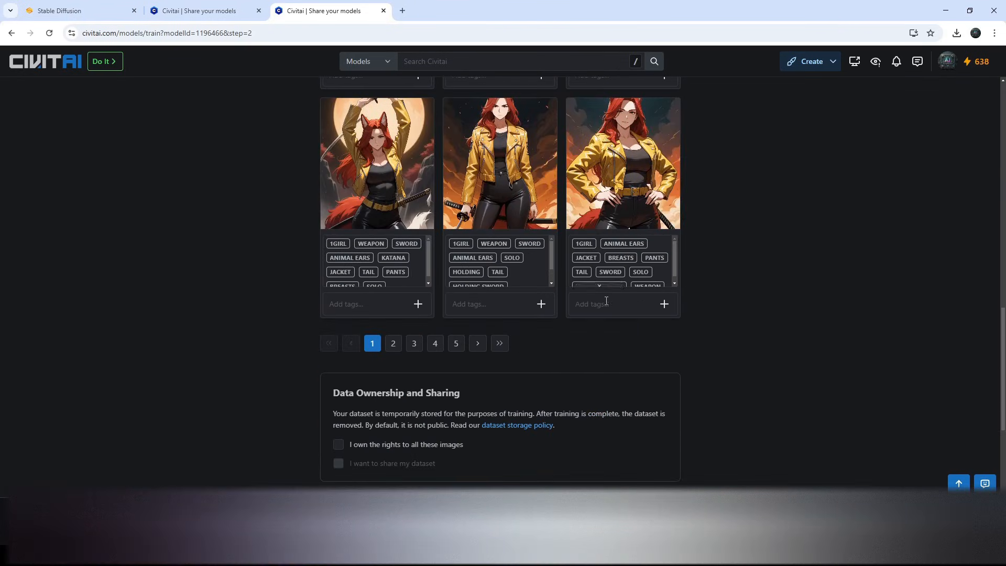
- Open page 5 of the training images and look over the tagged images on it
click(456, 344)
scroll(367, 220, down, 3)
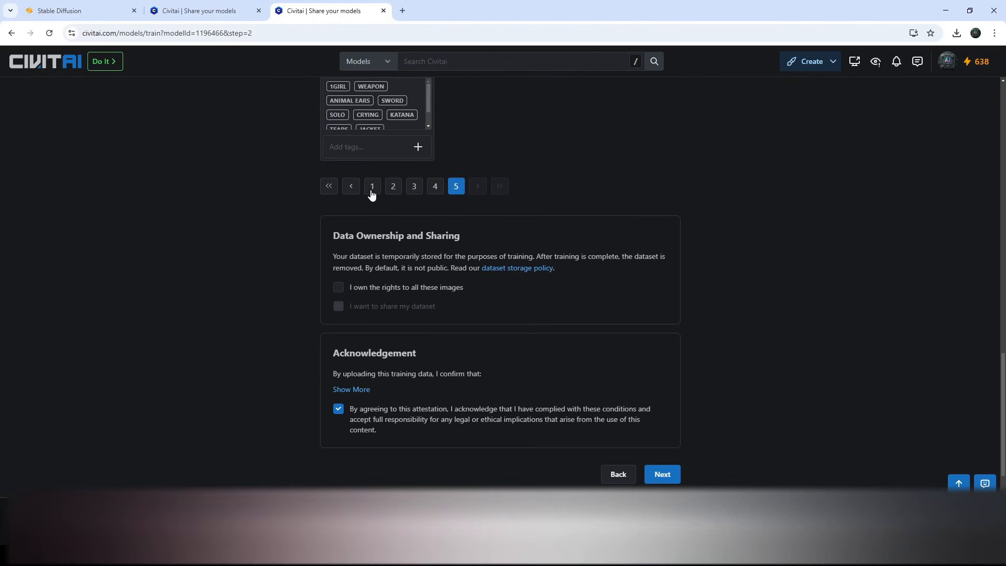
scroll(375, 291, up, 14)
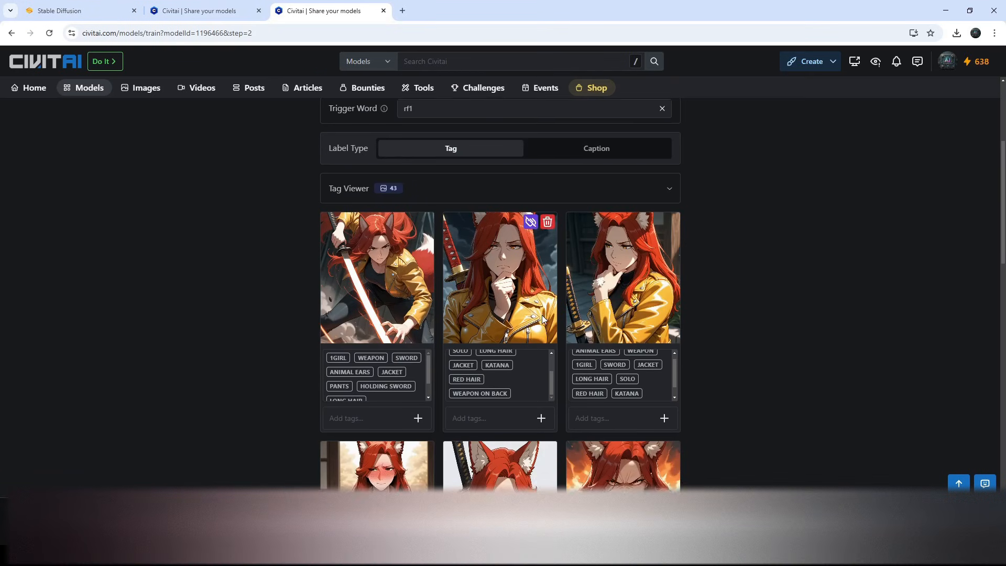
scroll(543, 318, down, 14)
- Declare ownership of the rights to all these images and proceed to Review and Submit
click(336, 235)
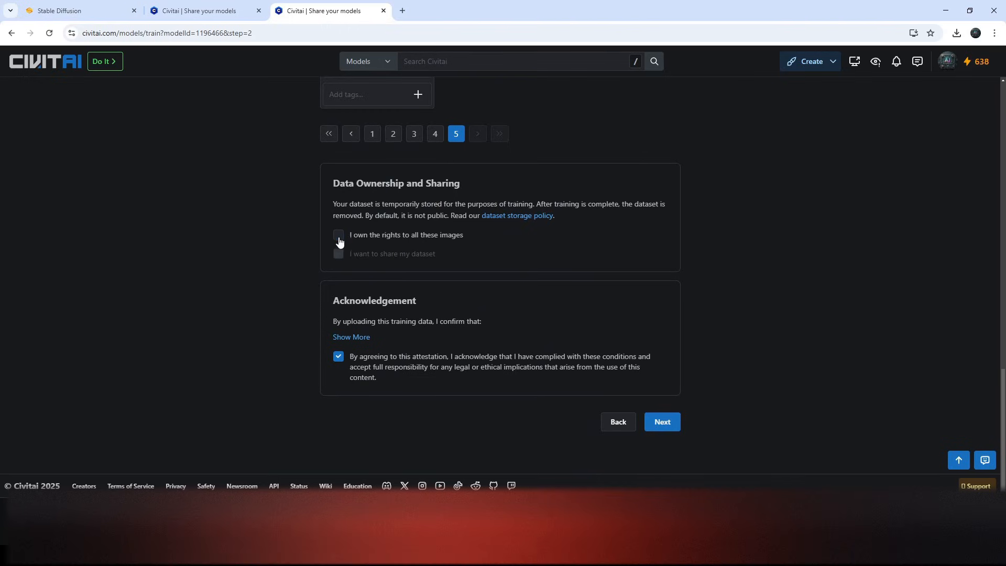
click(339, 235)
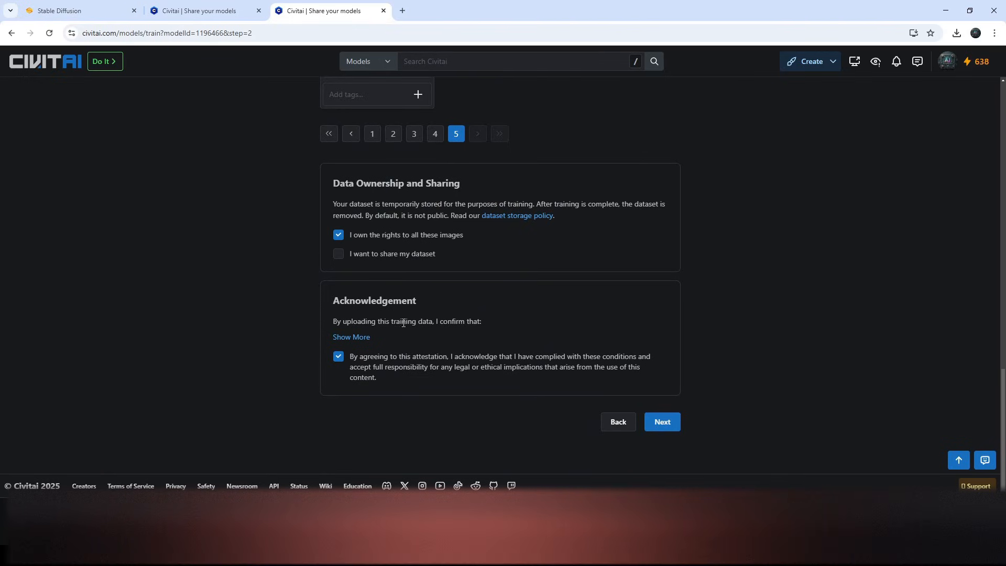
click(671, 433)
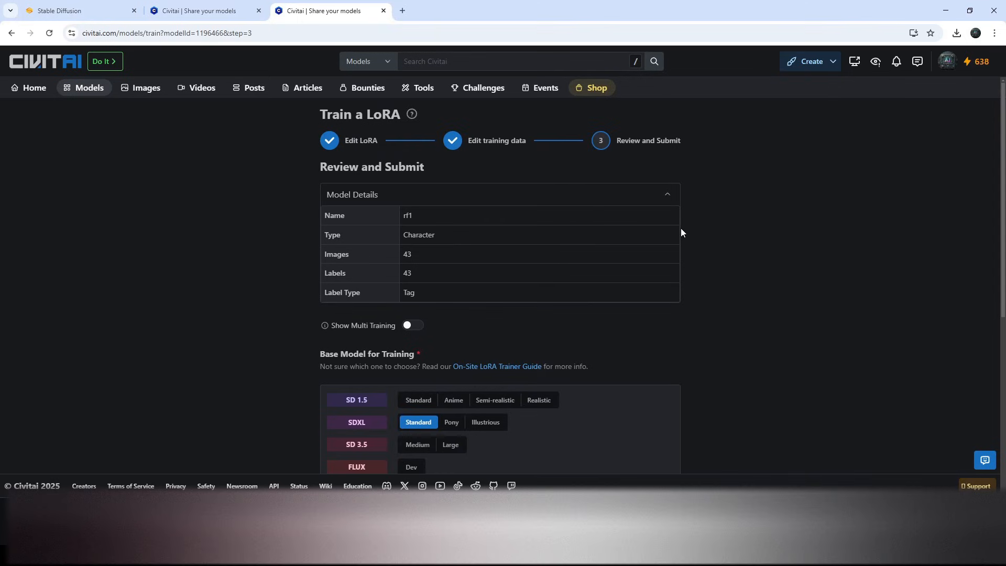
- Examine the model details, the base model choices and the full list of training parameters, leaving the parameters collapsed
scroll(267, 155, down, 1)
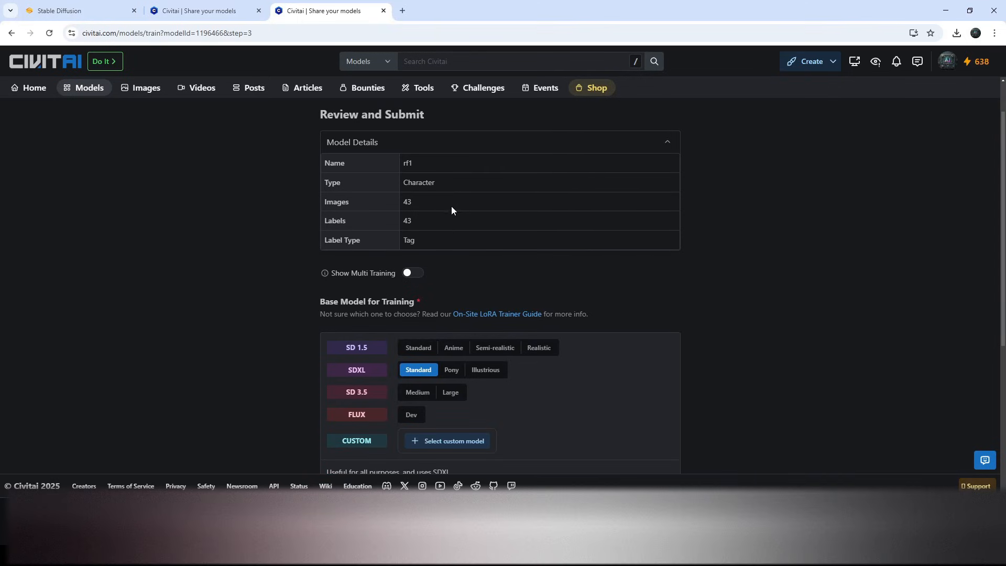
scroll(359, 234, down, 2)
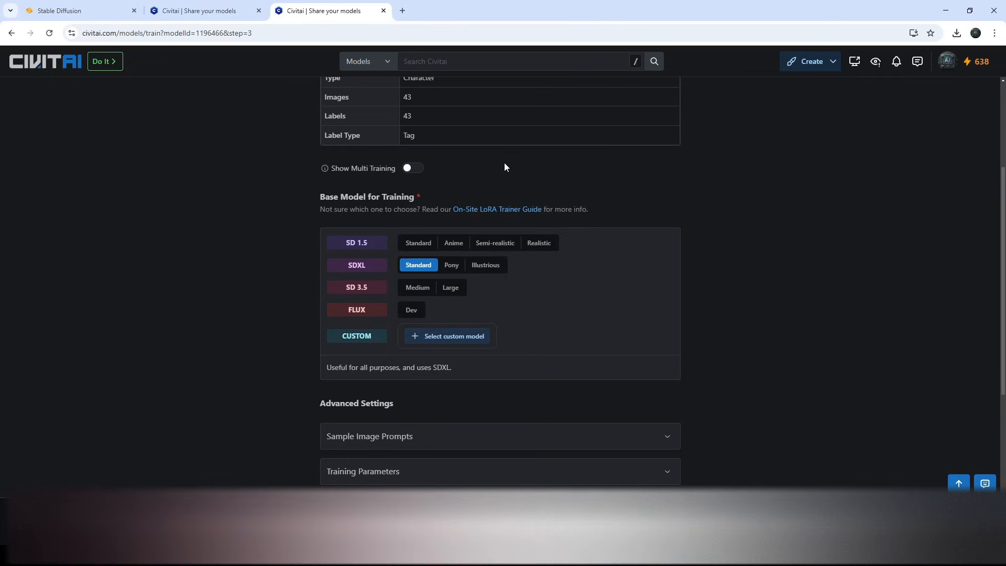
scroll(291, 159, down, 1)
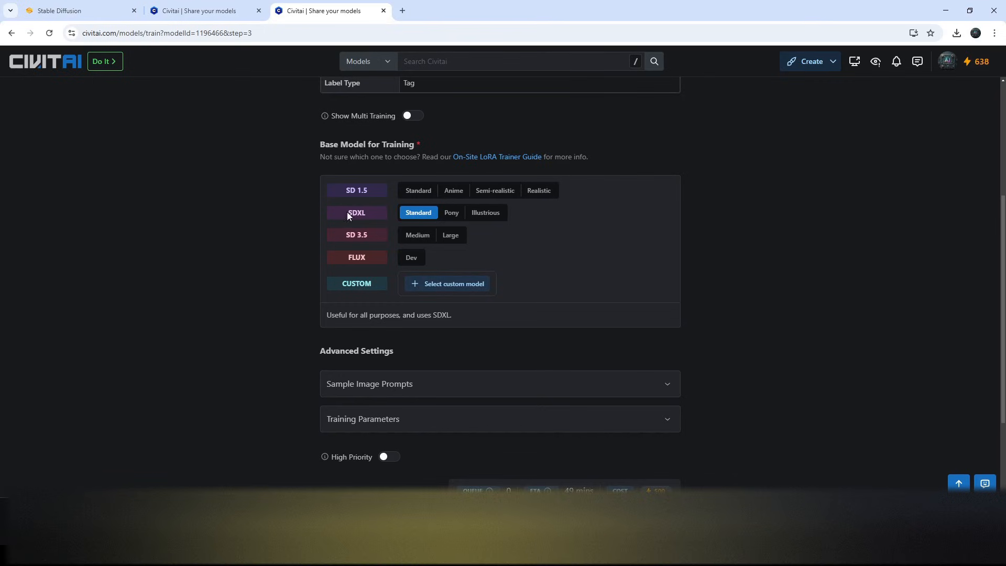
scroll(412, 185, down, 3)
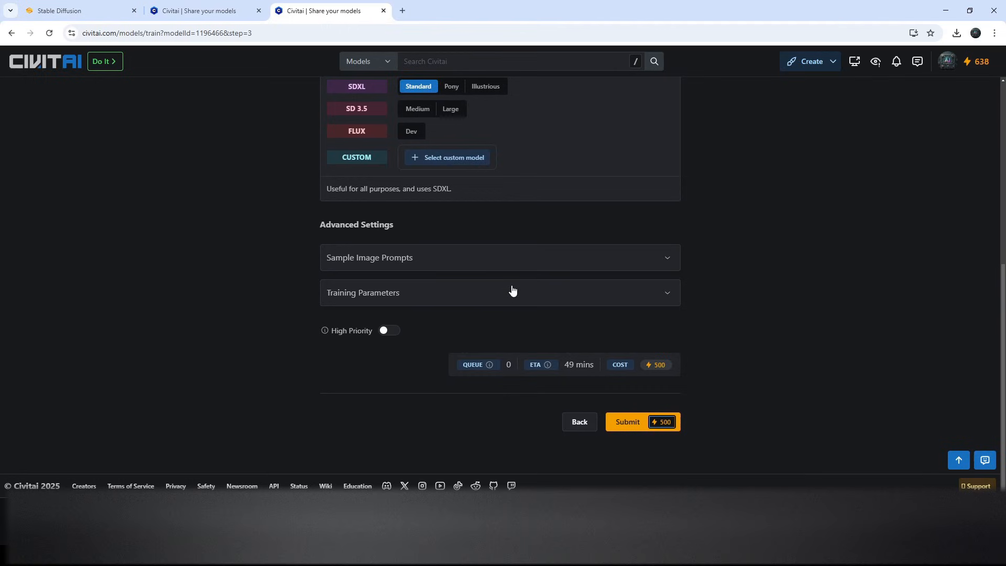
click(512, 289)
scroll(894, 313, down, 5)
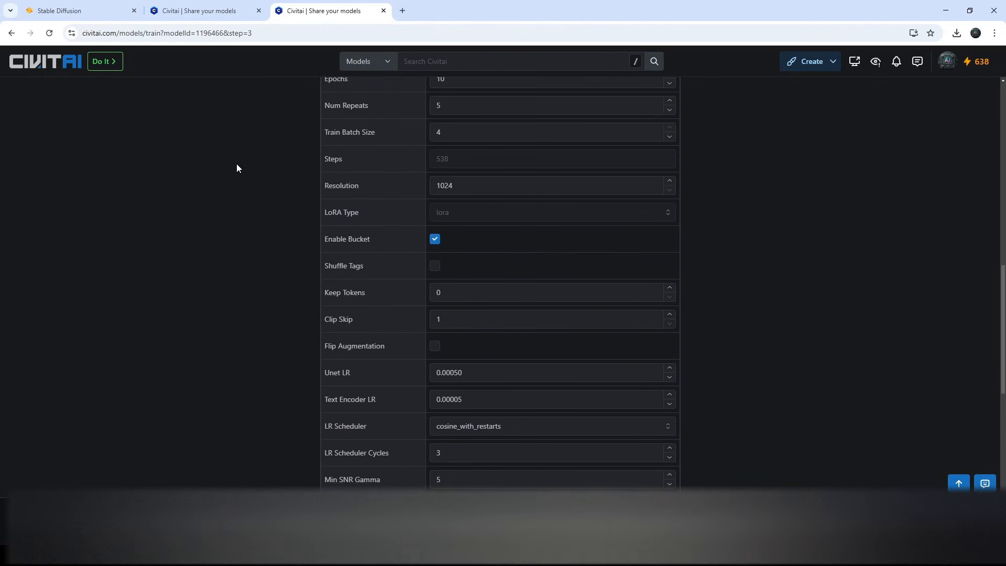
scroll(246, 178, up, 2)
scroll(290, 220, down, 1)
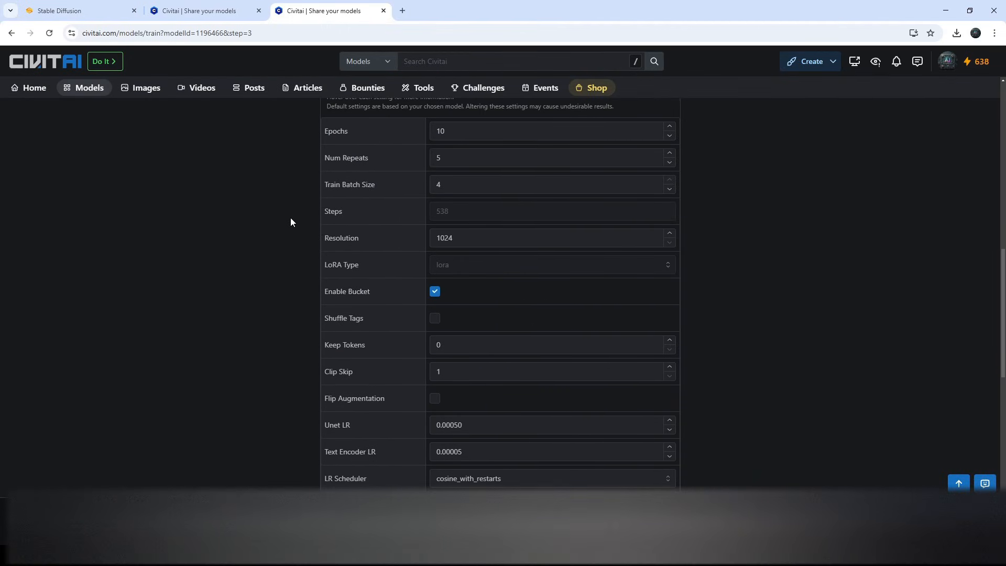
scroll(277, 216, down, 4)
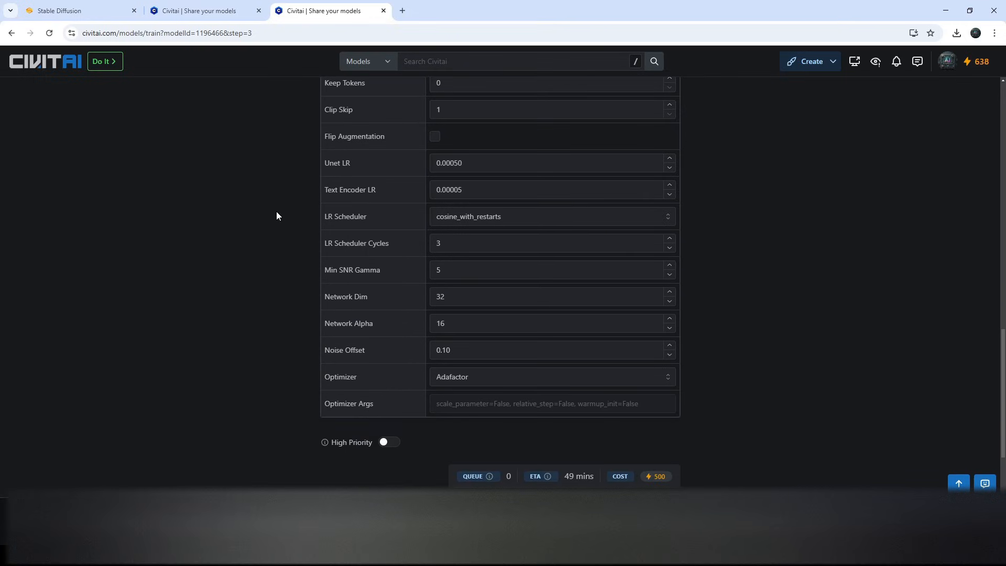
scroll(271, 234, up, 6)
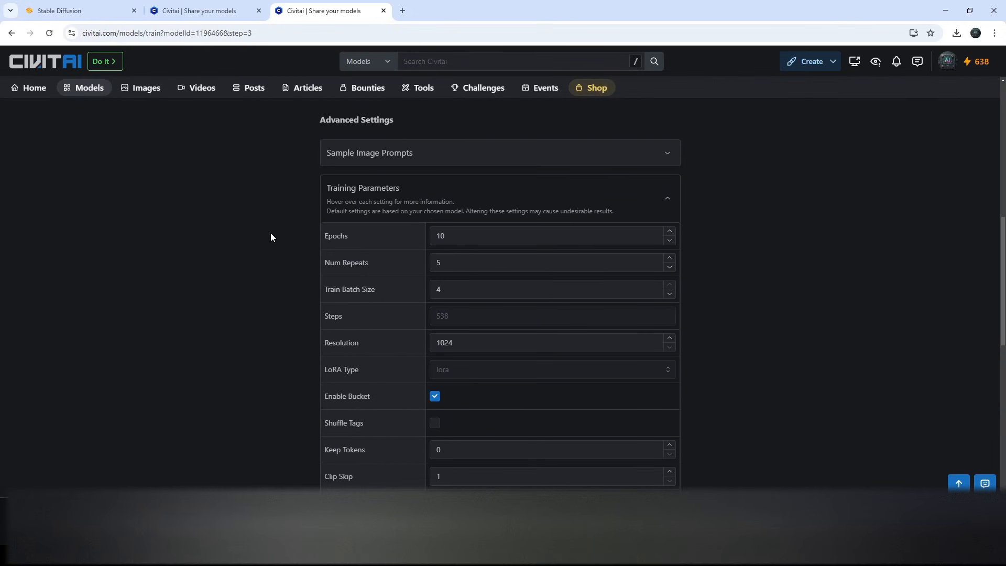
scroll(271, 237, down, 1)
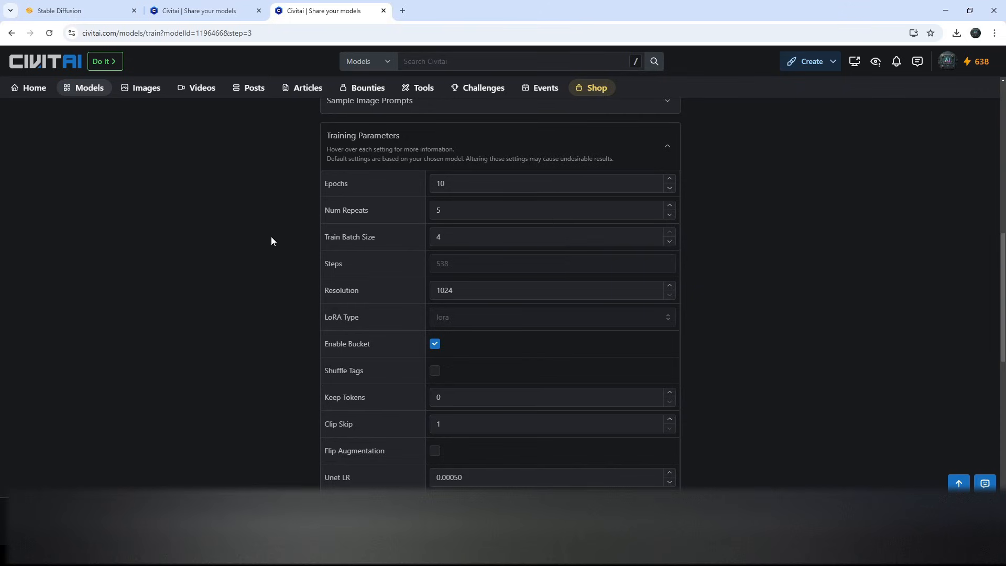
scroll(272, 241, down, 5)
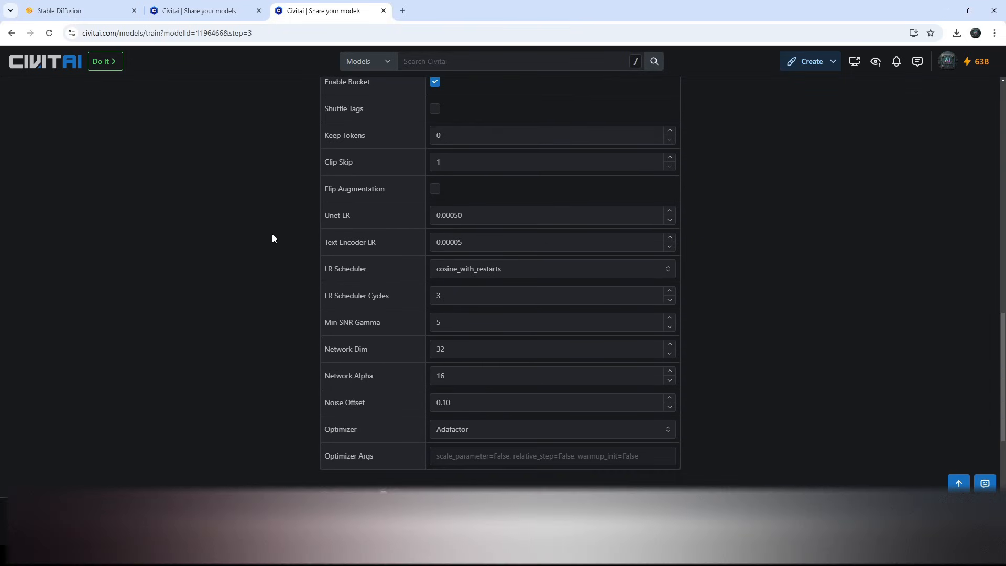
scroll(273, 232, up, 8)
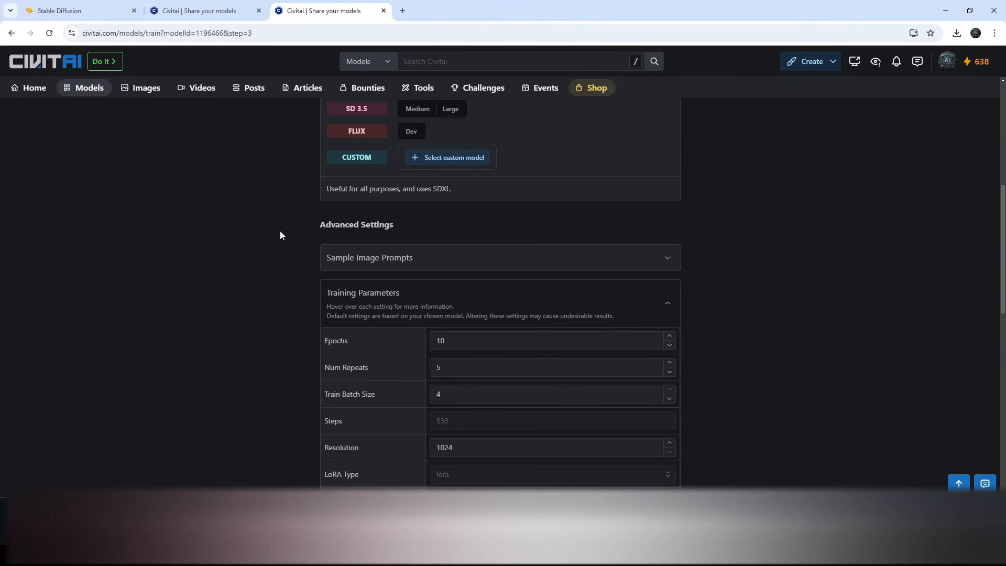
click(669, 306)
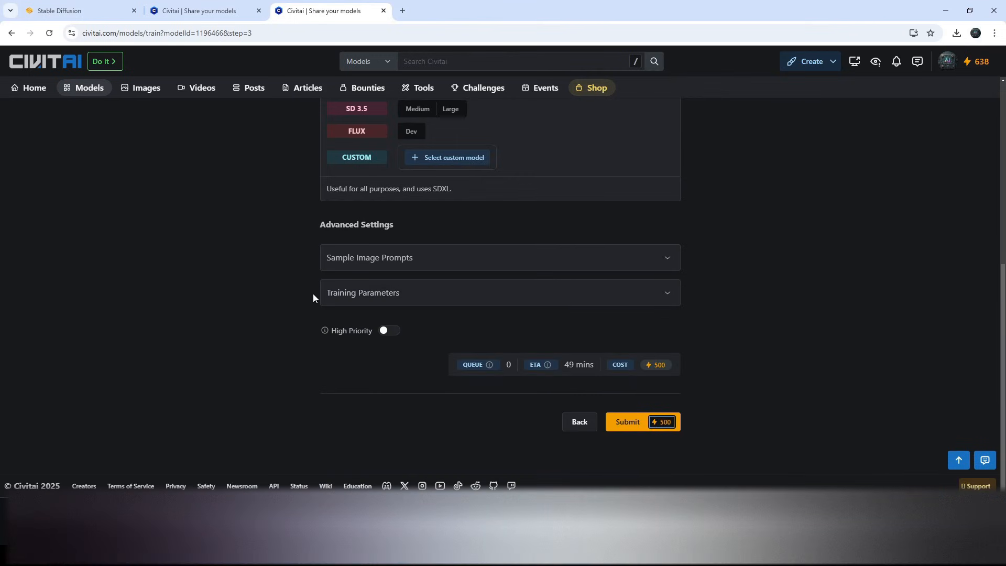
- Set the sample image prompts to "1girl," for Image #1 and "1girl, rf1," for Image #2
click(492, 259)
scroll(264, 225, down, 1)
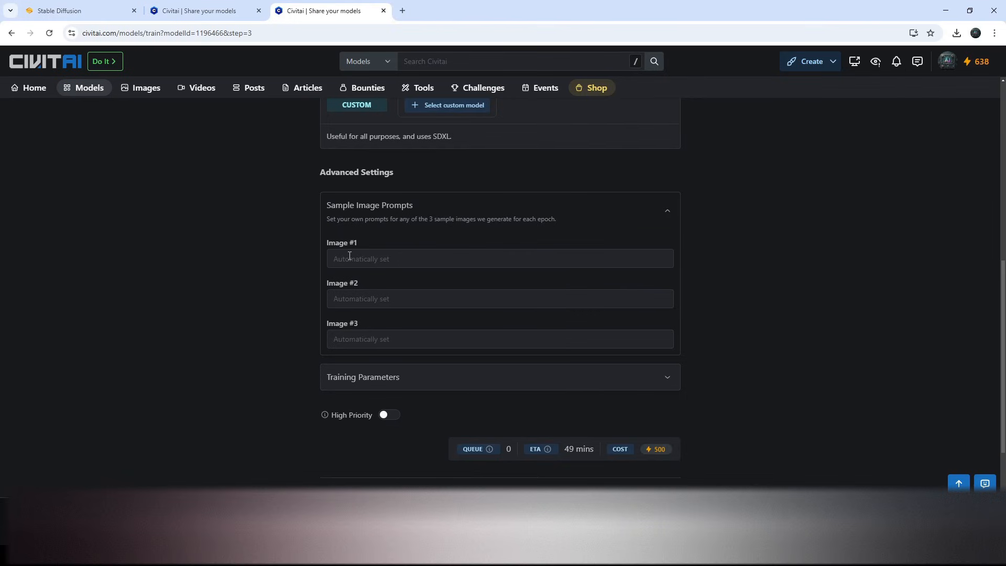
click(370, 259)
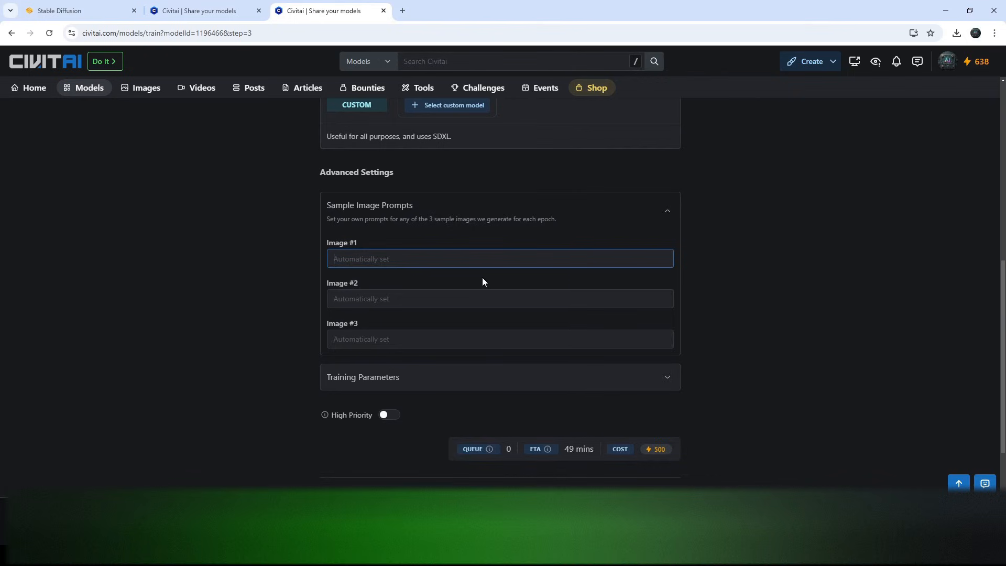
text(1girl,)
click(471, 296)
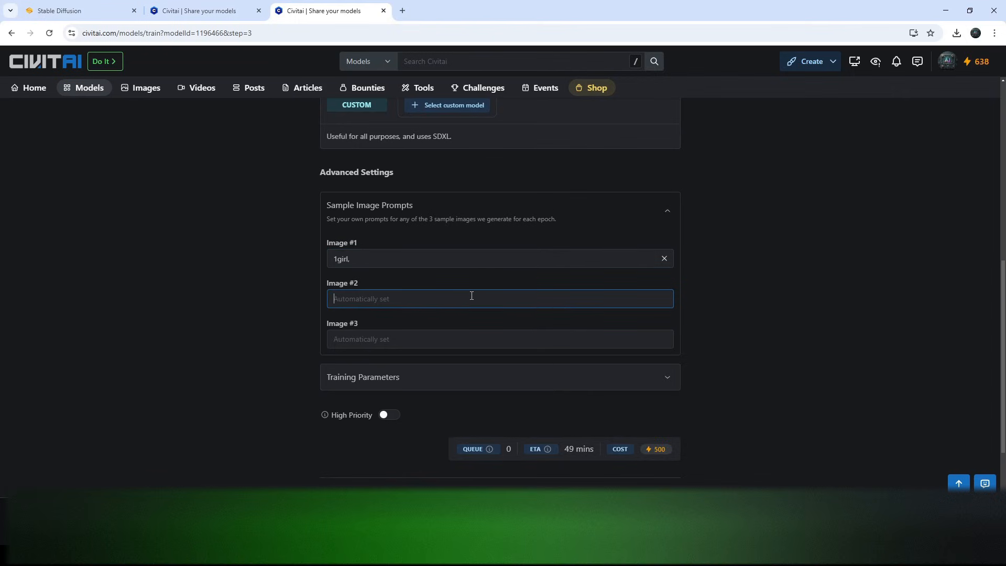
text(1girl, rf1,)
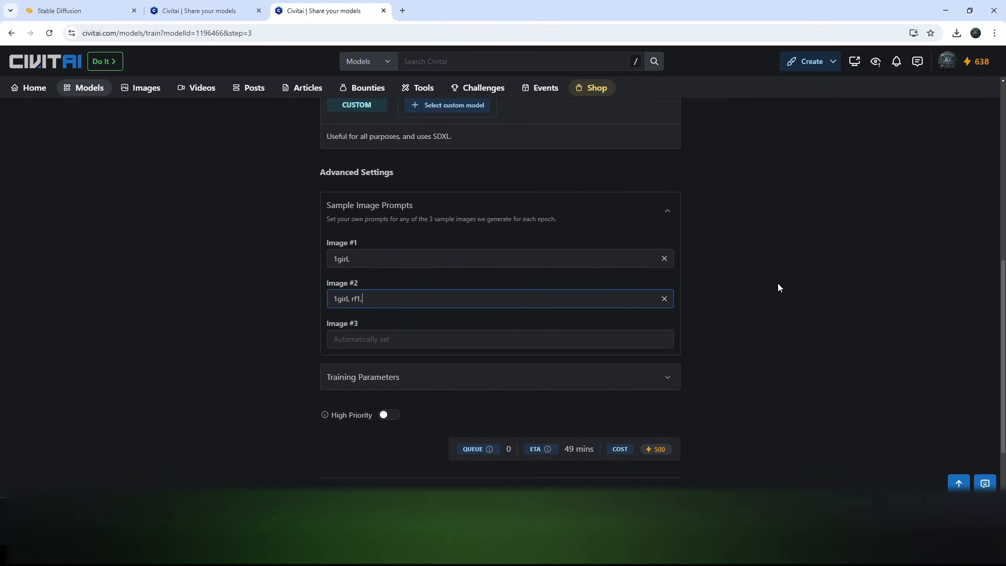
- Review the whole training setup from the model details and base model down to the submission cost
scroll(778, 284, up, 2)
scroll(777, 285, down, 1)
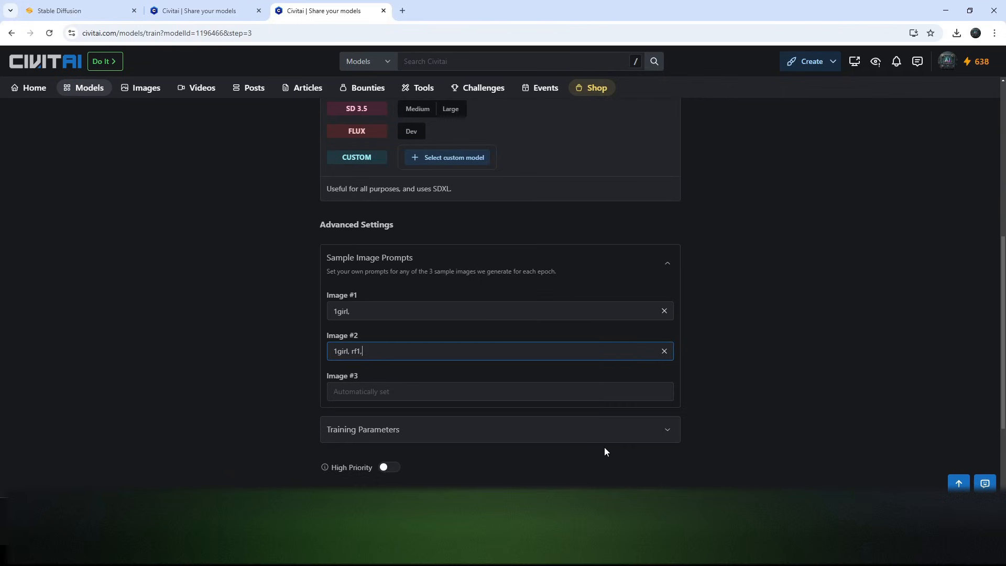
scroll(681, 334, up, 6)
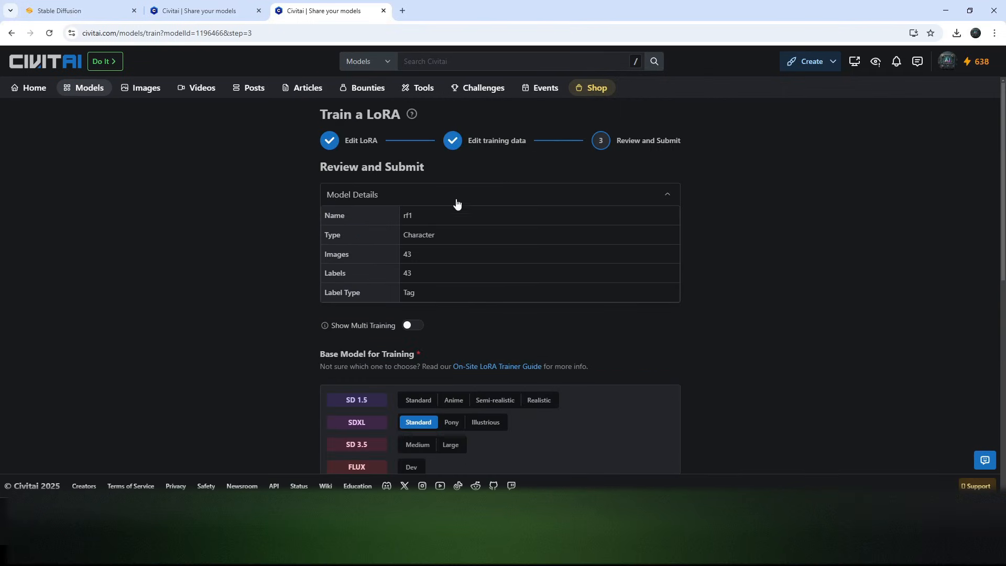
scroll(309, 325, down, 2)
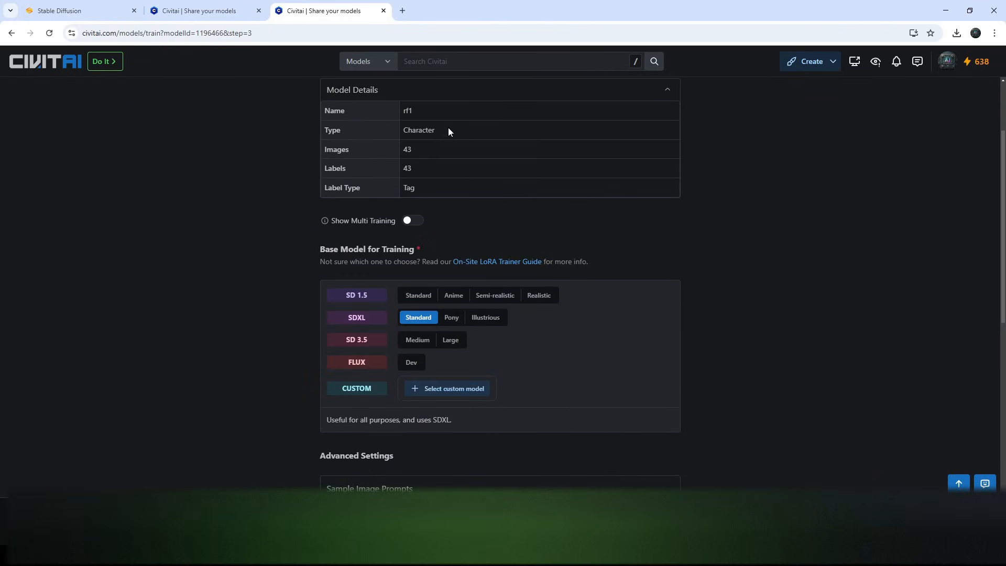
scroll(505, 177, down, 7)
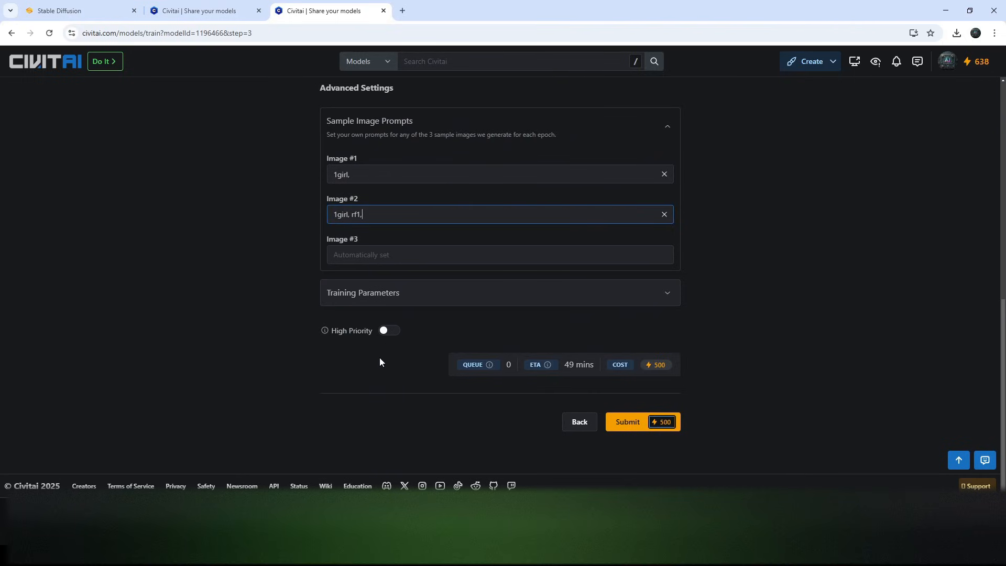
- Compare the training cost with High Priority on and off, leaving High Priority off
click(394, 336)
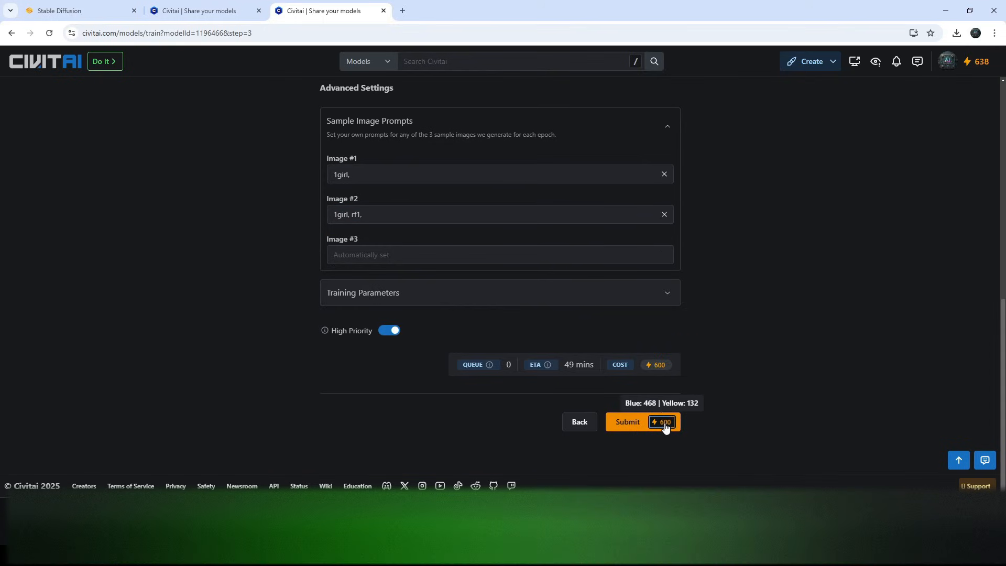
click(385, 332)
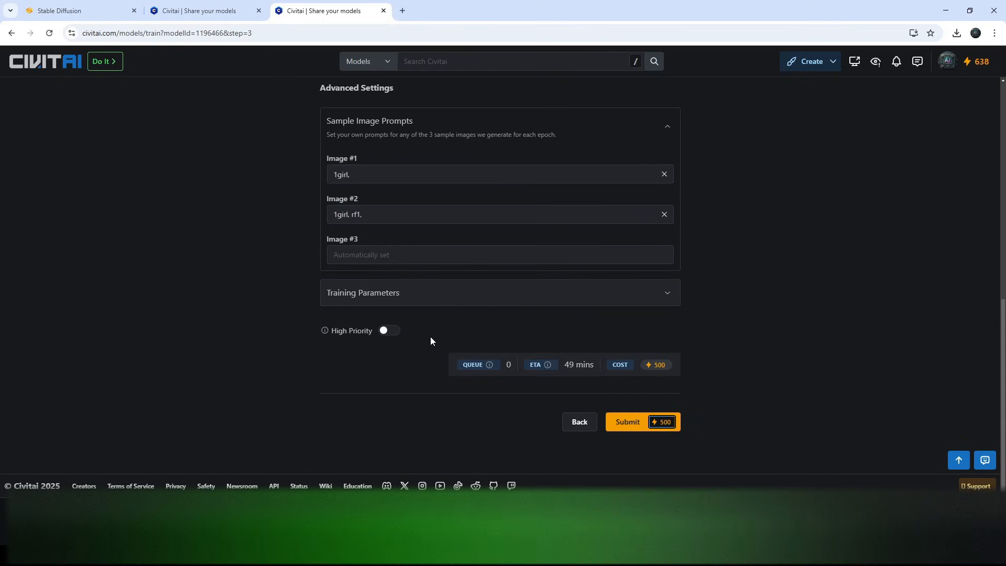
click(381, 333)
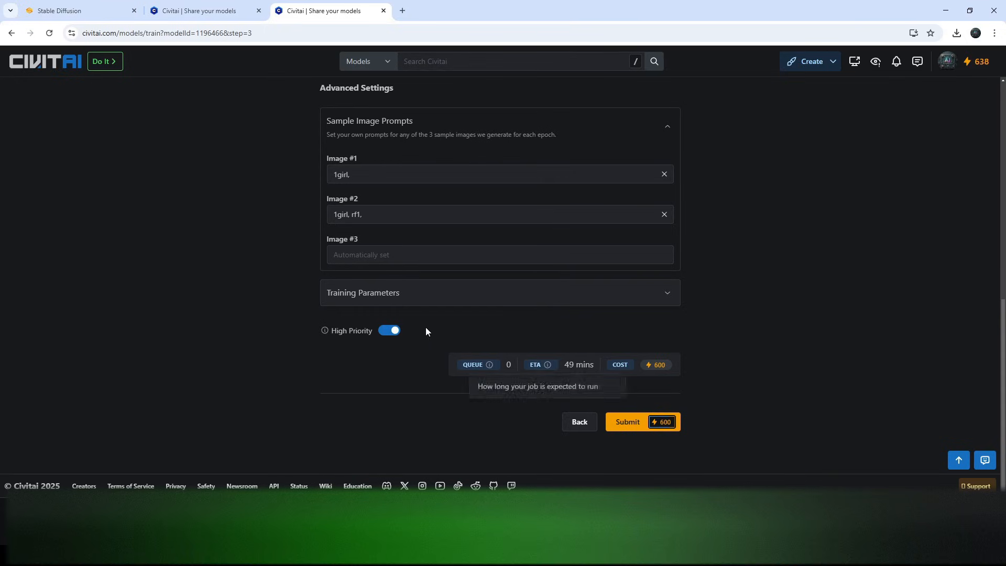
click(399, 336)
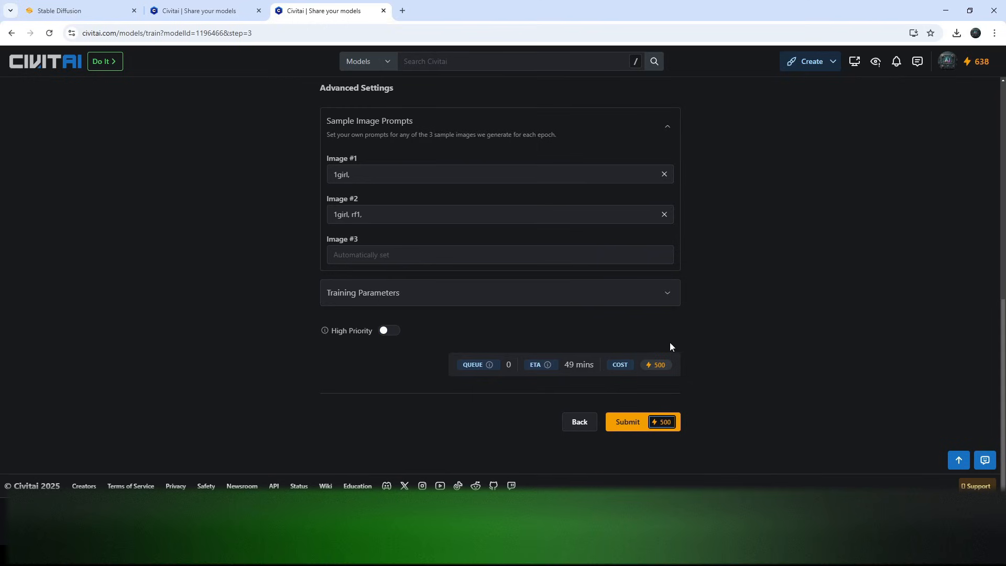
- Submit the training run and confirm the 500 Buzz transaction
click(634, 423)
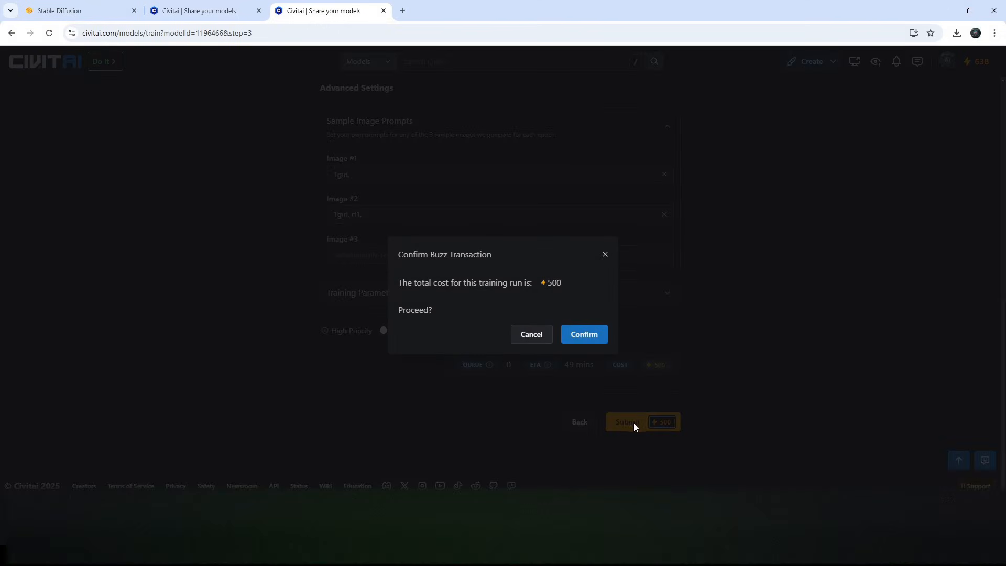
click(584, 335)
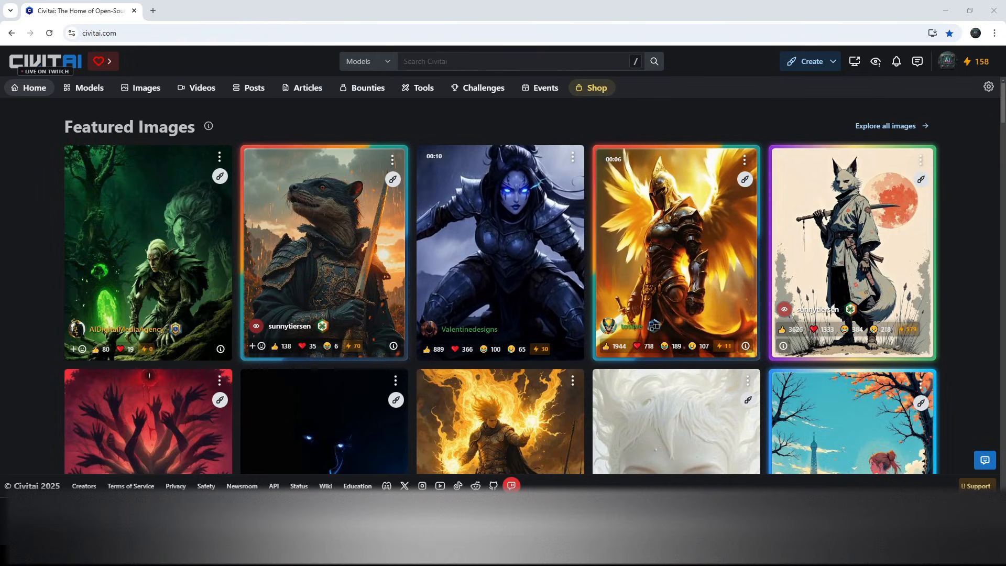
- Open the results of the finished rf1 (V1) run from the account's list of training models
click(947, 61)
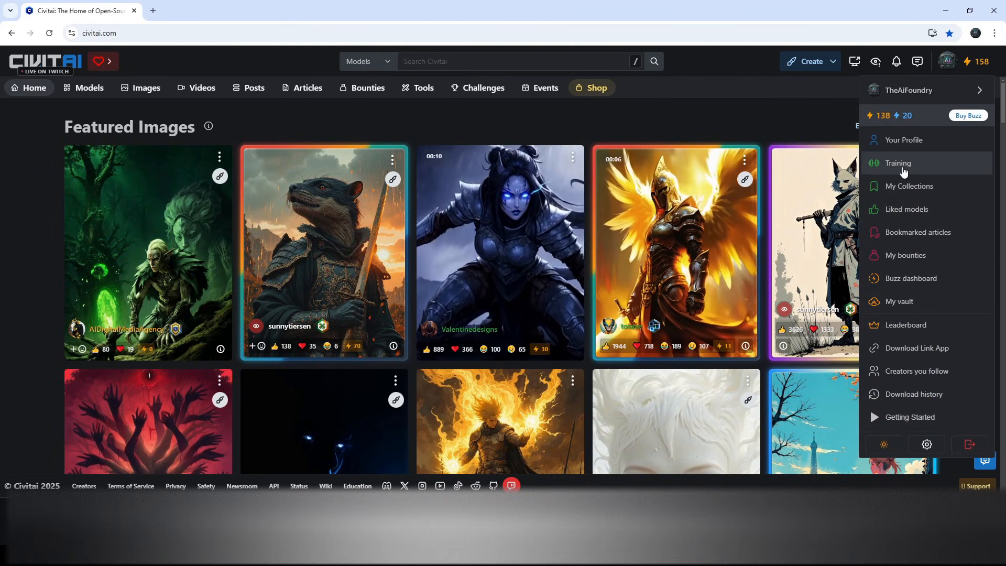
click(903, 171)
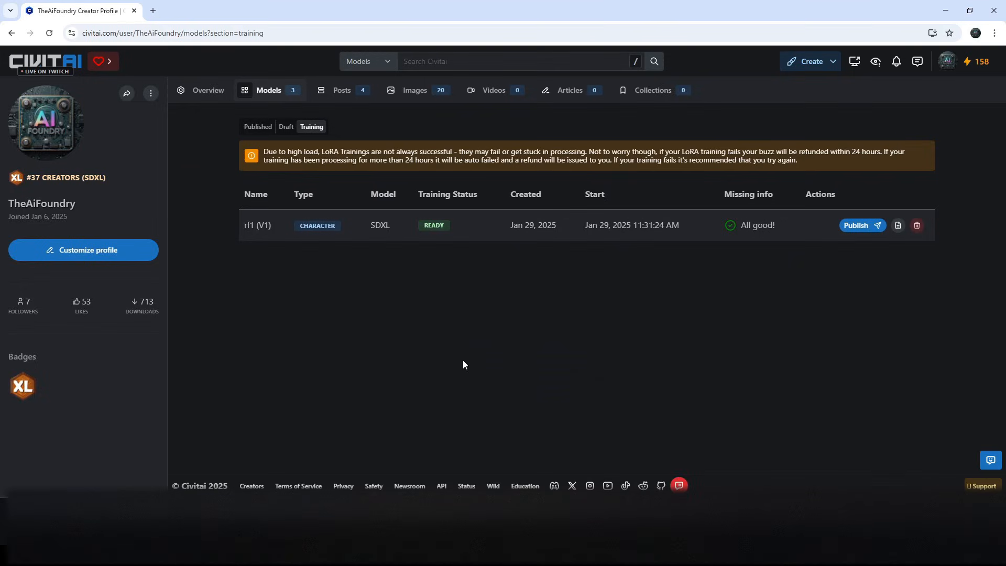
click(566, 232)
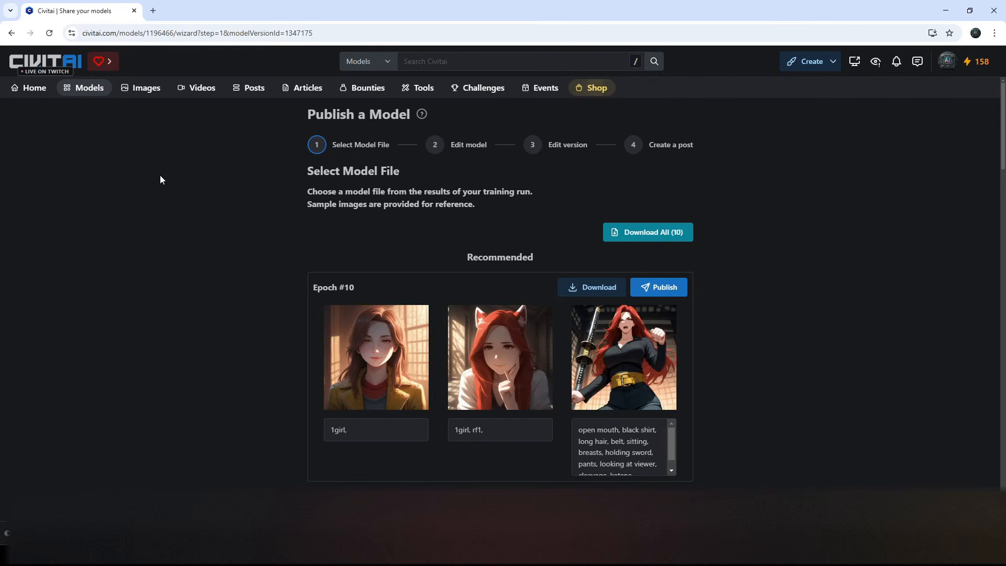
- Compare the sample images of the training epochs, especially the recommended Epoch #10 against Epoch #9 and the earlier ones
scroll(222, 188, down, 5)
scroll(222, 188, down, 15)
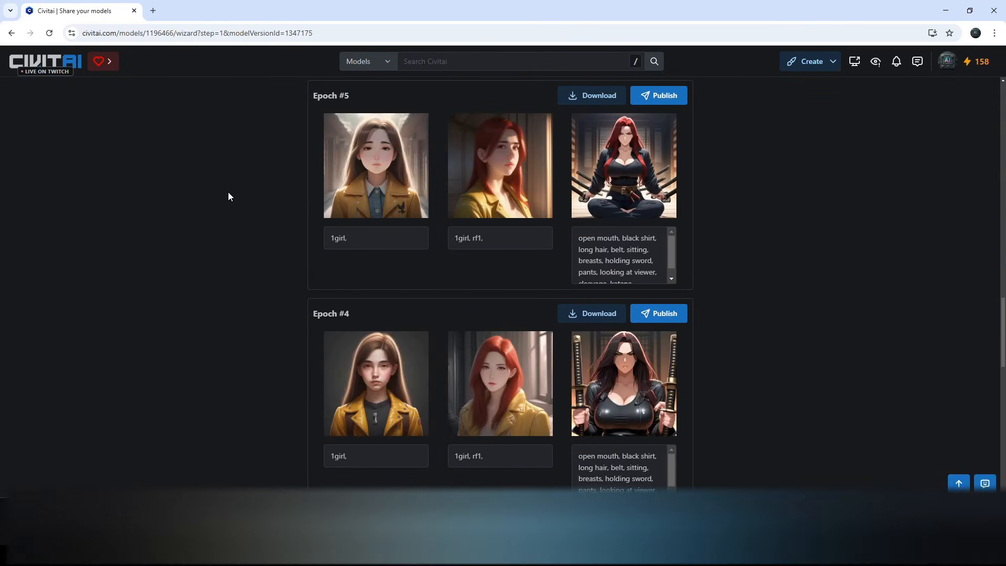
scroll(229, 197, up, 20)
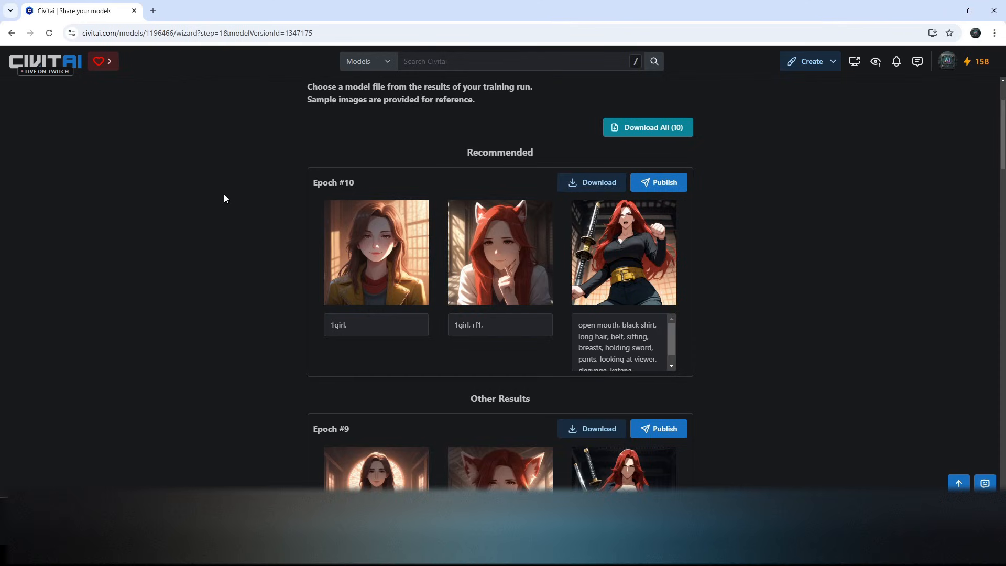
scroll(275, 195, down, 10)
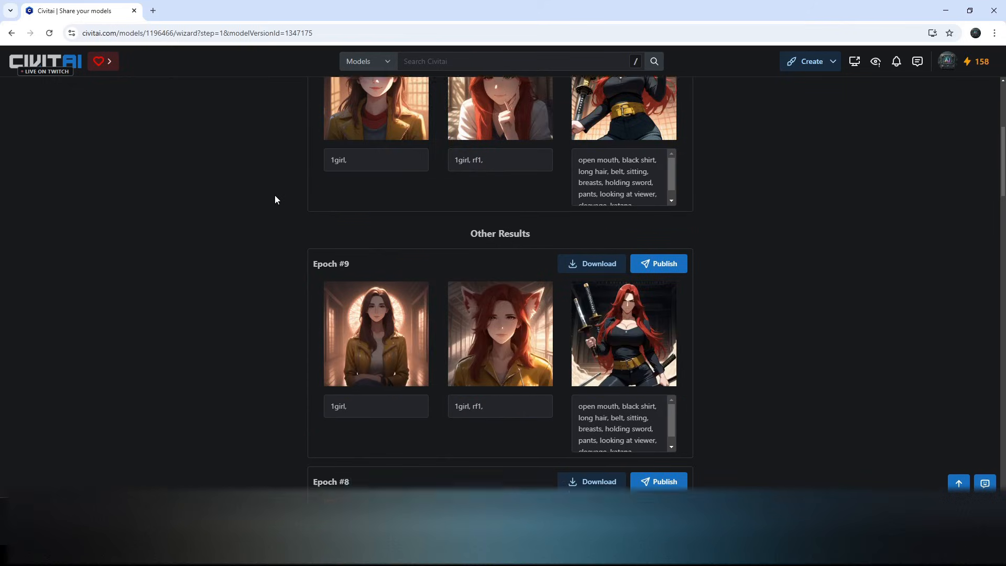
scroll(276, 205, up, 10)
scroll(274, 205, down, 1)
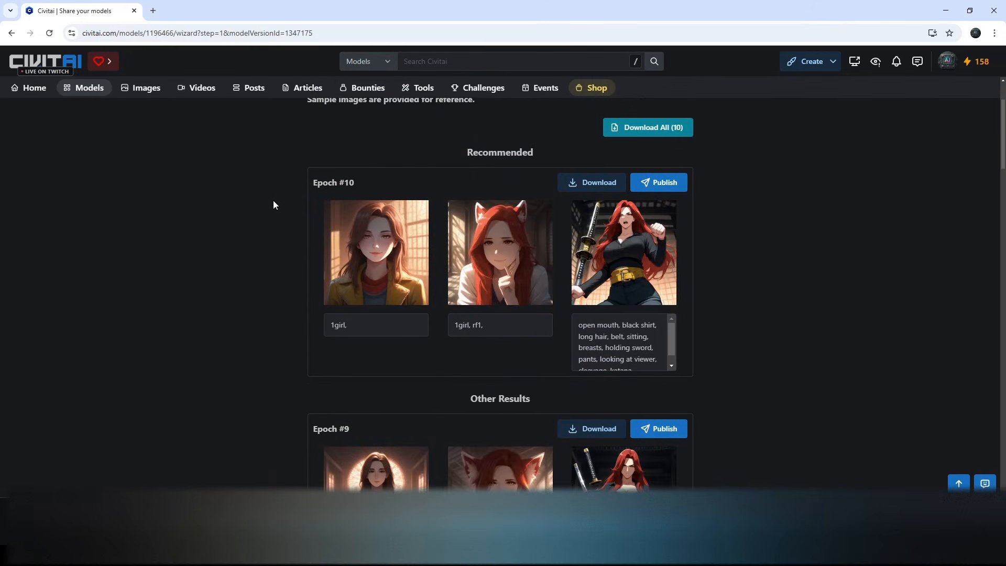
scroll(274, 204, down, 3)
scroll(274, 205, down, 1)
scroll(275, 206, up, 4)
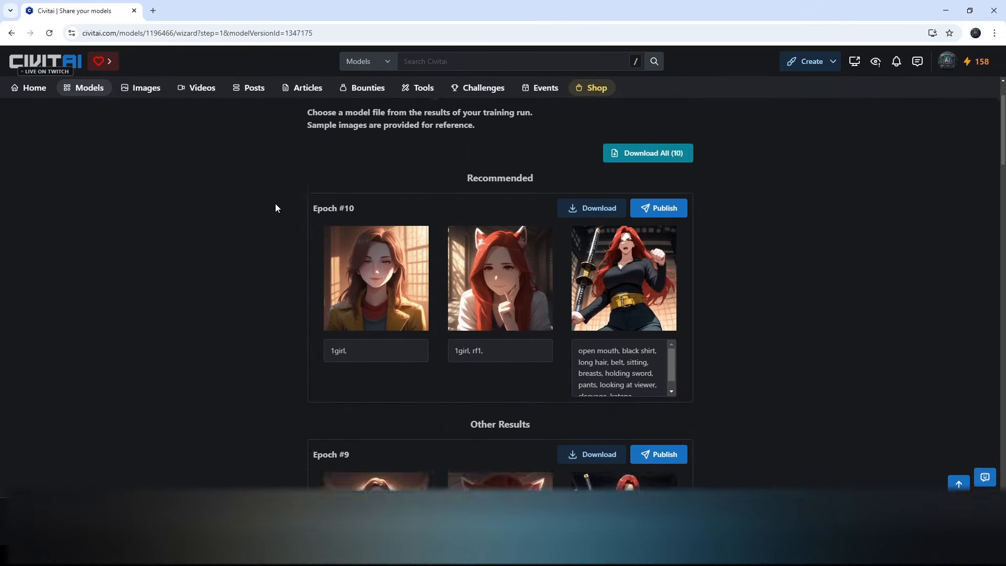
scroll(276, 207, down, 2)
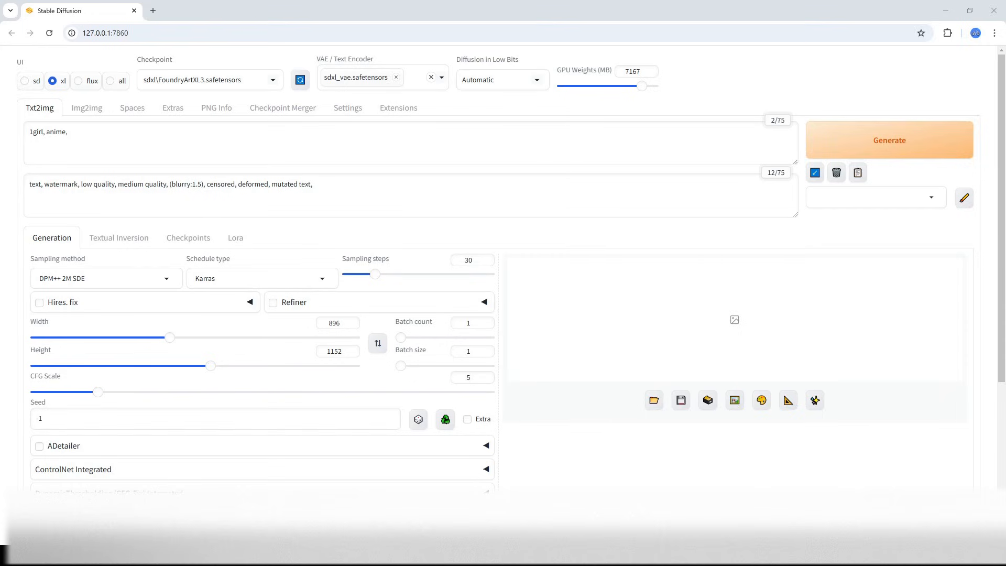
- In Stable Diffusion, generate a baseline image from the prompt "1girl, anime," and add the rf1 LoRA to the prompt at weight 1
click(890, 141)
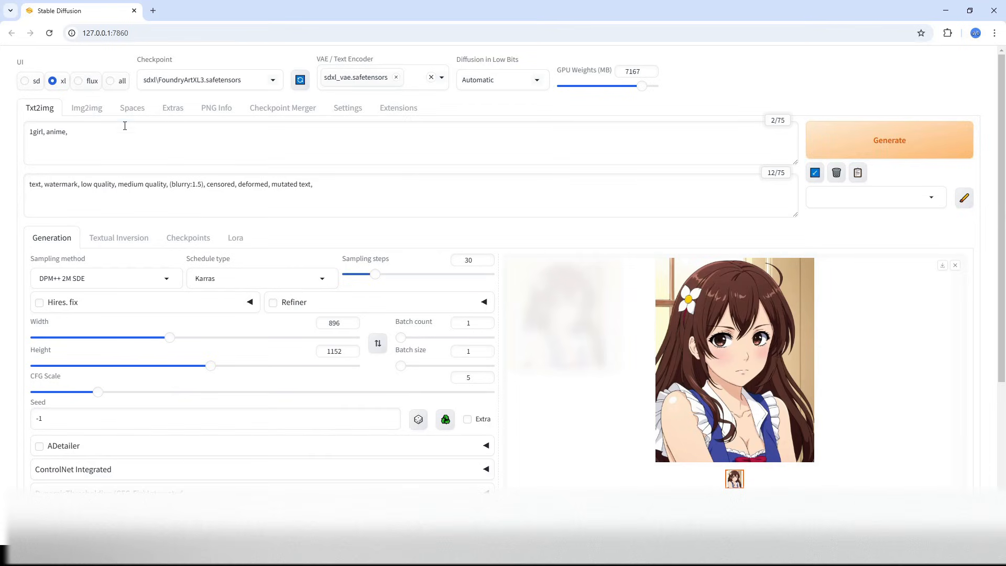
click(237, 240)
mouse_move(294, 318)
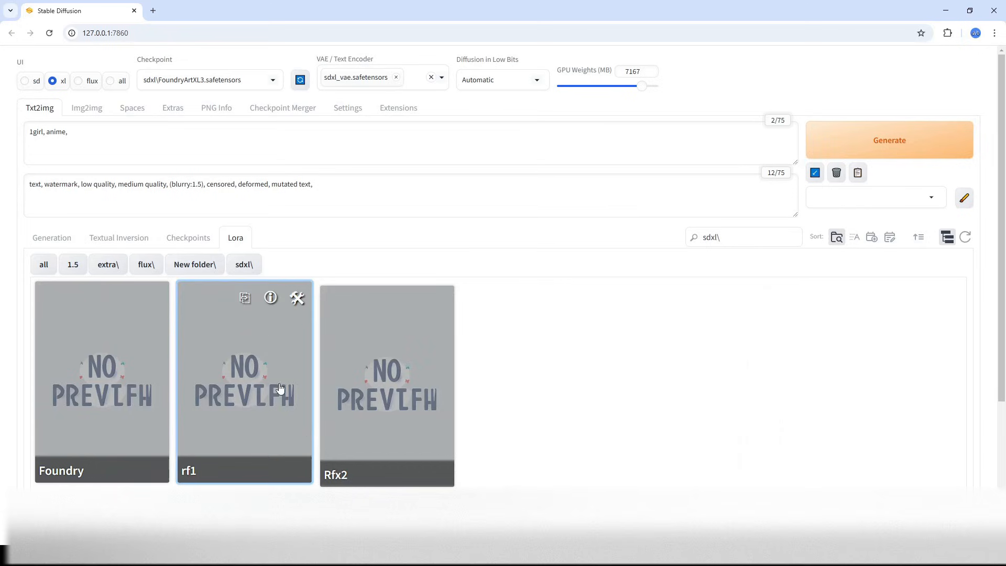
click(252, 396)
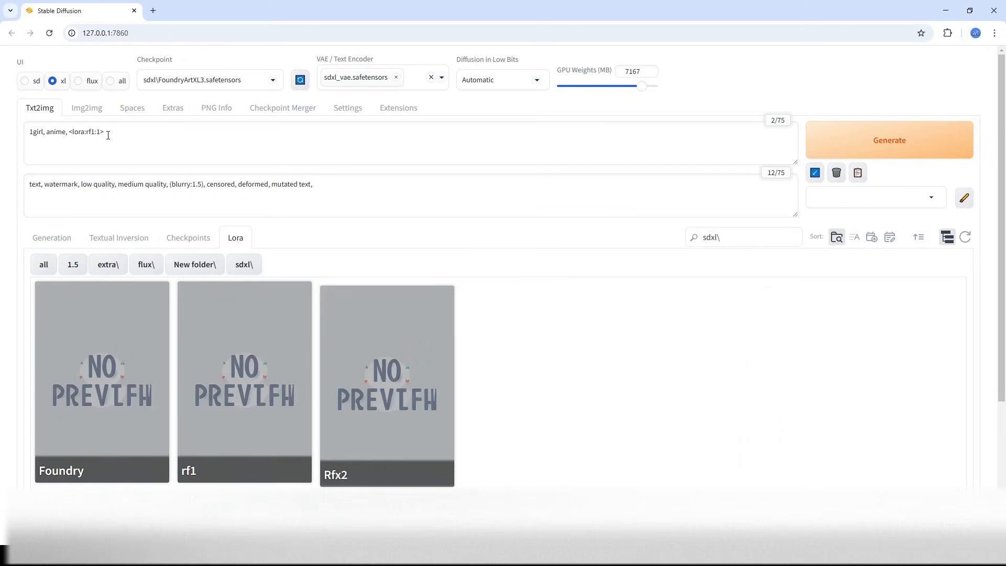
click(49, 240)
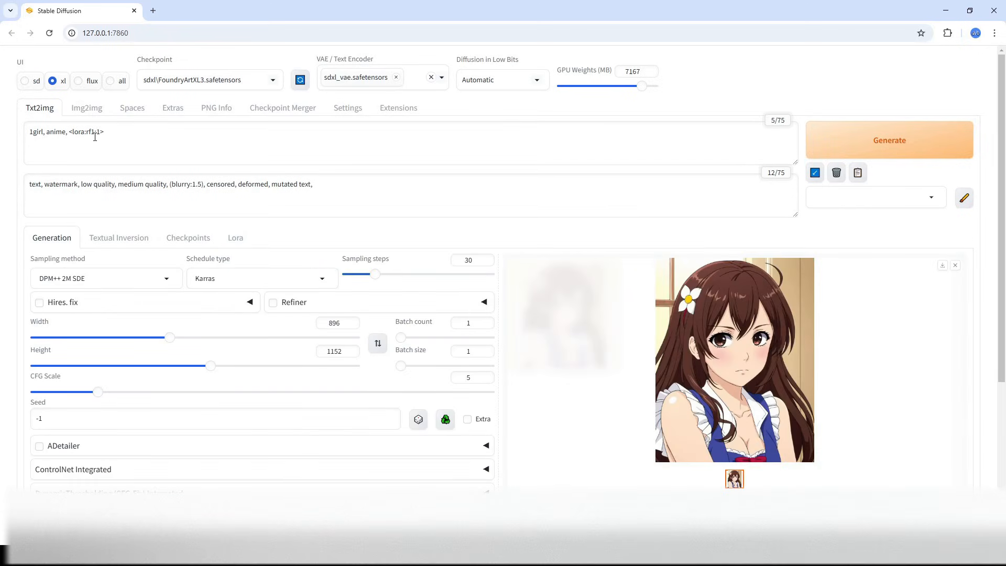
- Append the trigger word "rf1," after the LoRA tag in the prompt and generate an image
drag(95, 137, 87, 137)
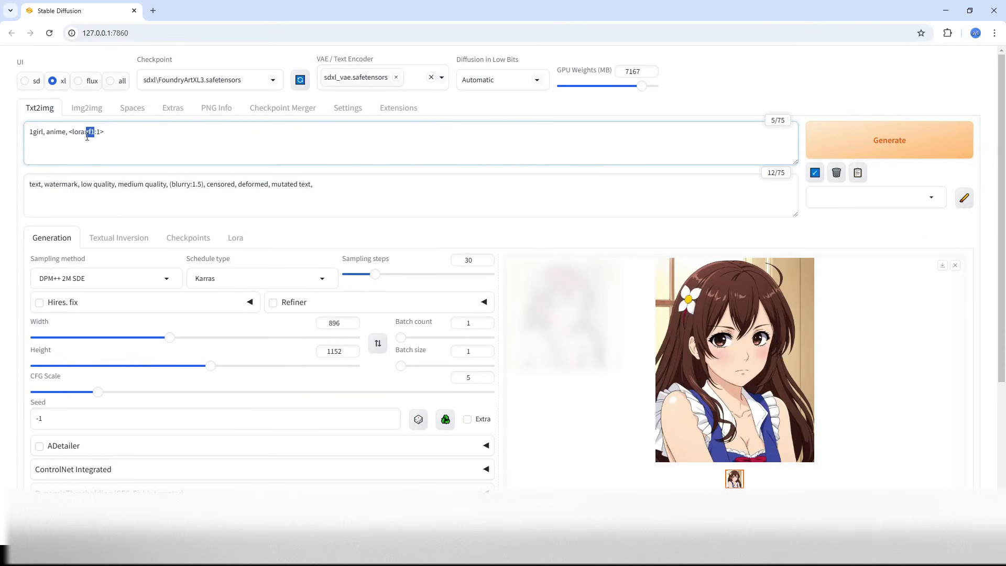
click(131, 133)
text(rf1,)
click(868, 149)
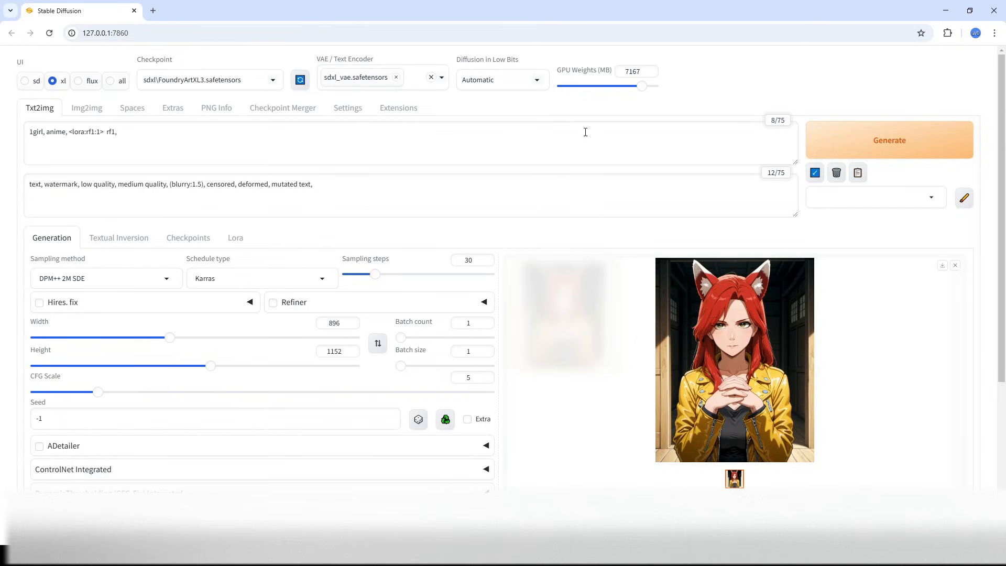
- Insert "running down a hallway, action, pose," before the LoRA tag in the prompt and generate an image
click(69, 132)
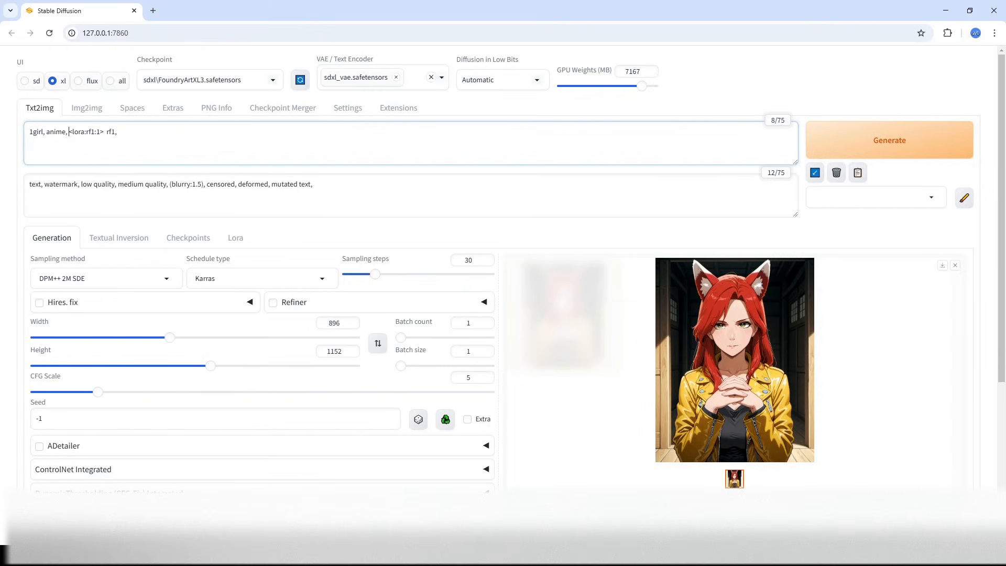
key(ctrl+v)
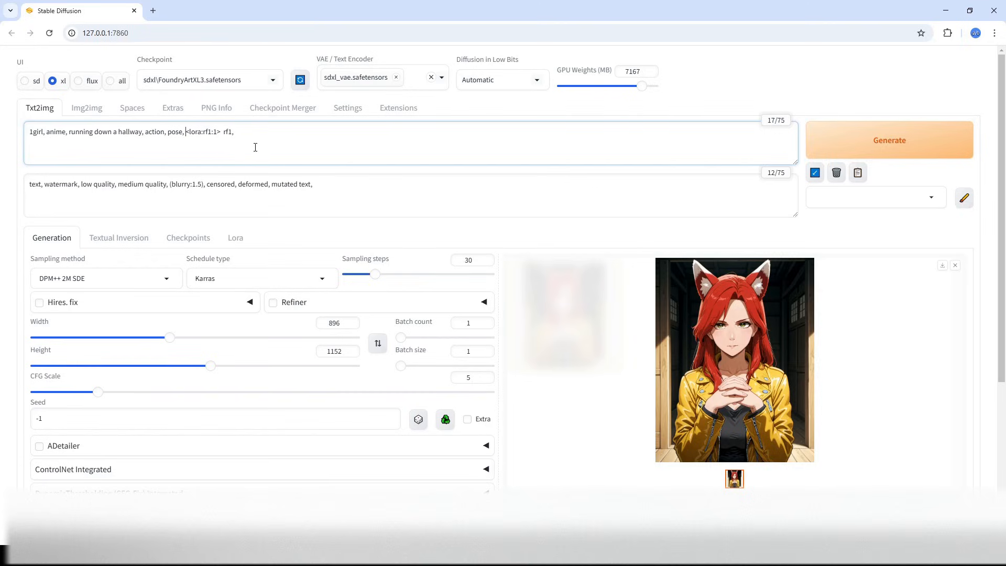
click(825, 140)
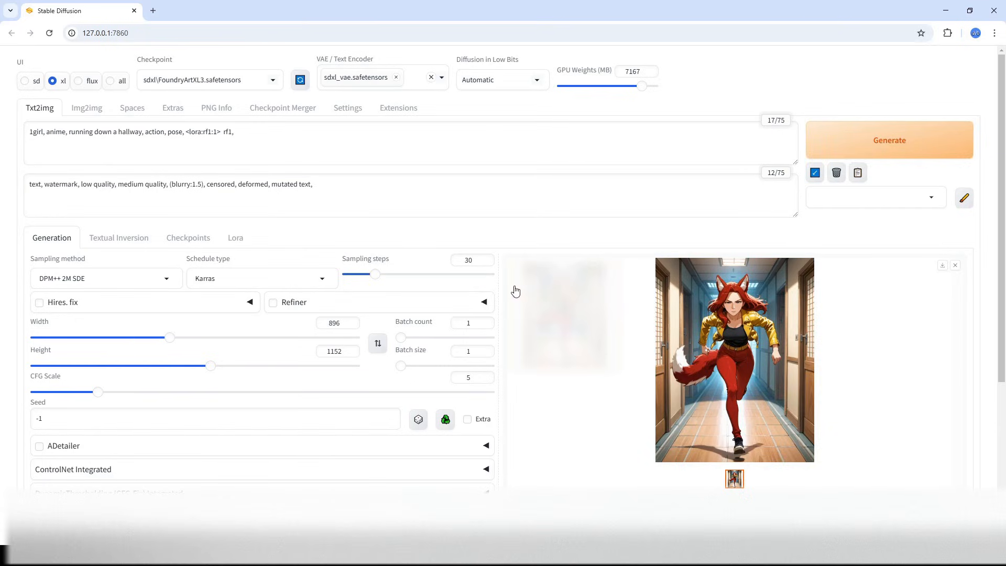
- Swap the size to 1152 × 896, replace the hallway and pose text with "sitting on a beach chair at the beach", and generate an image
click(378, 343)
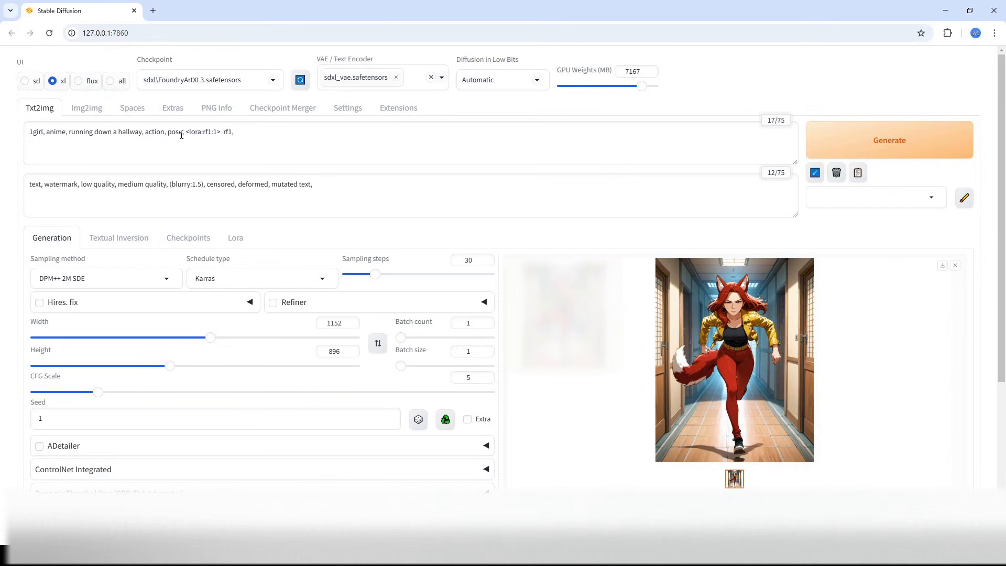
drag(183, 134, 67, 137)
text(sitting on a beach chair at the beach)
double_click(78, 133)
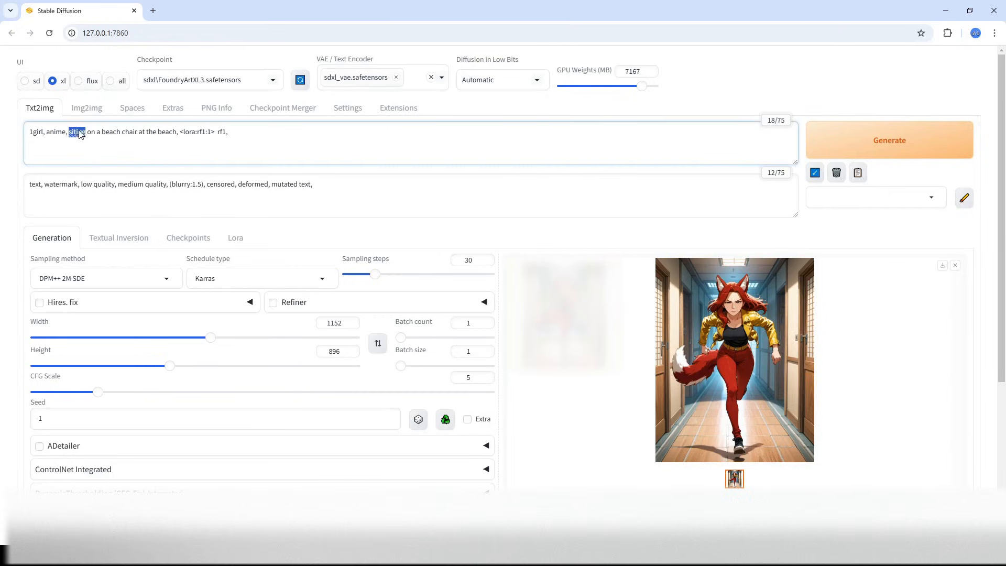
text(sitting)
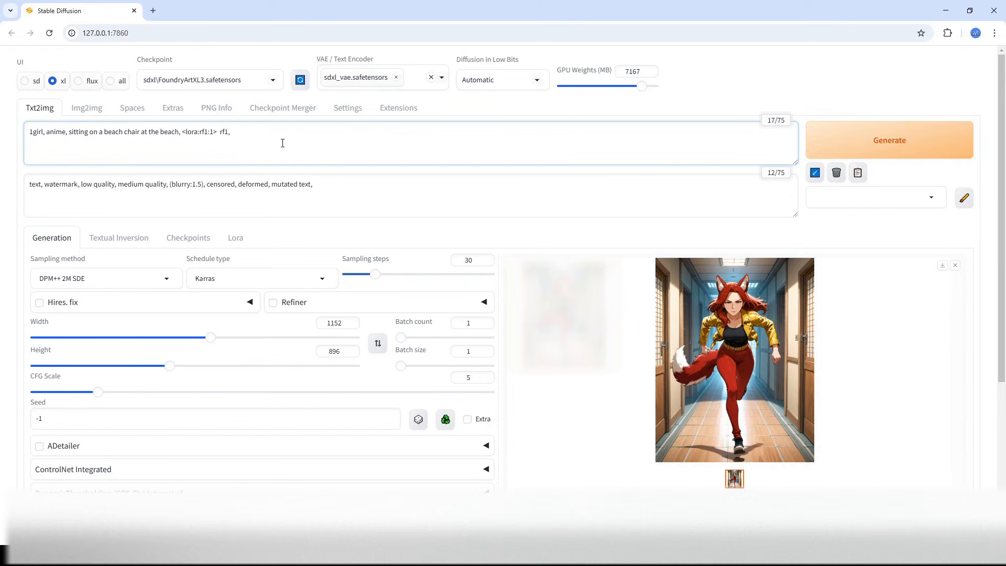
click(544, 182)
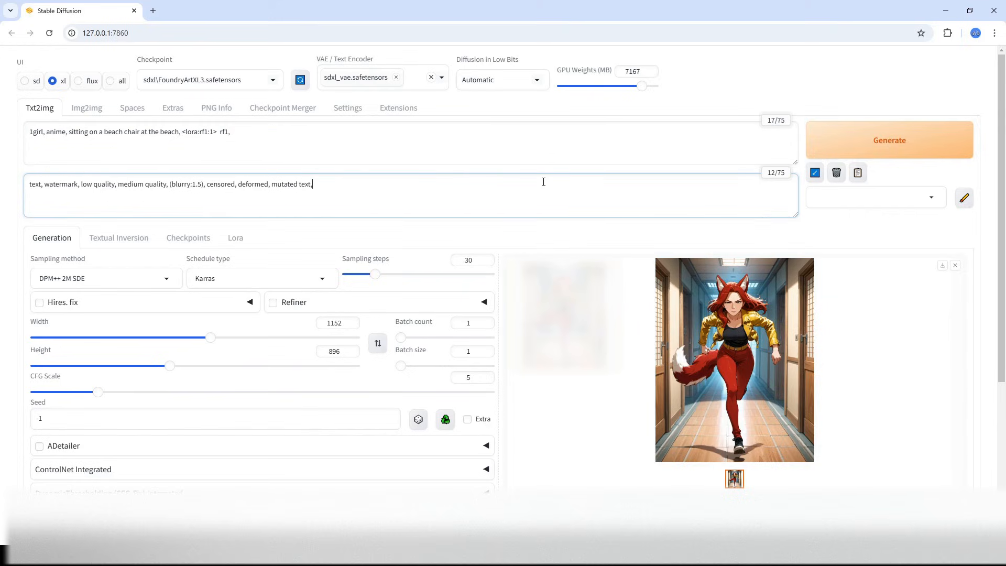
click(812, 141)
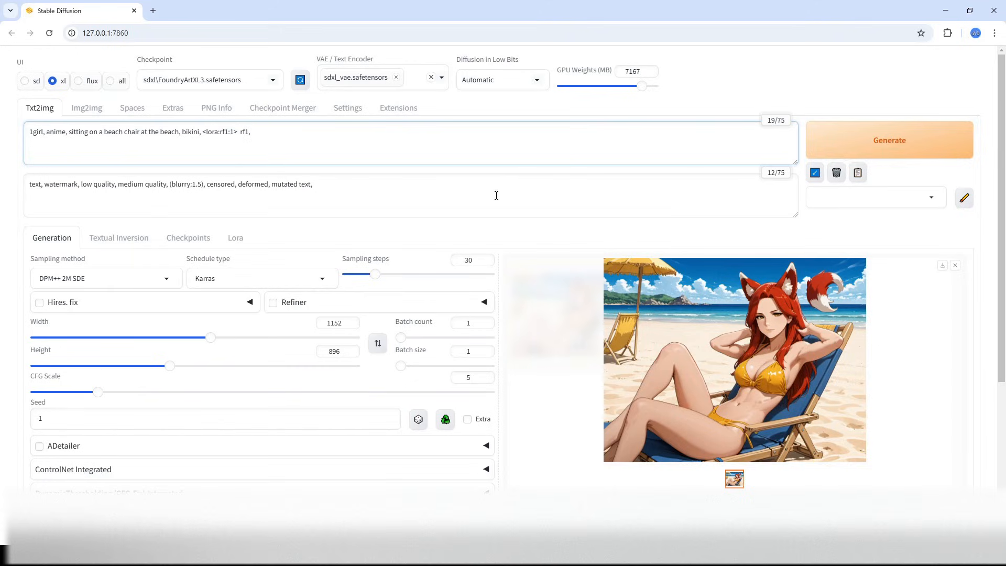
click(448, 184)
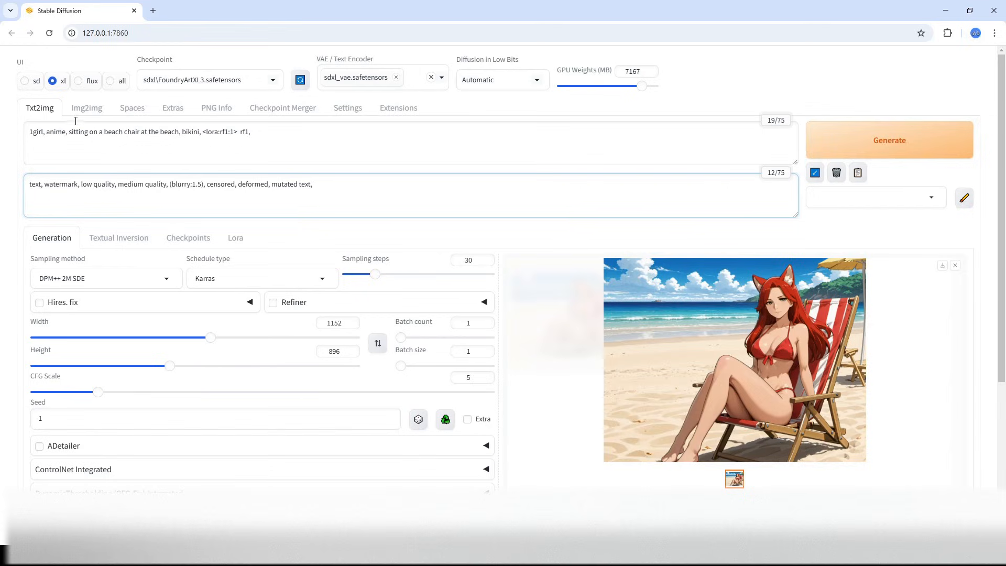
- Replace "anime" with "fantasy art" in the prompt, swap the size to 896 × 1152, and generate an image
drag(67, 132, 46, 132)
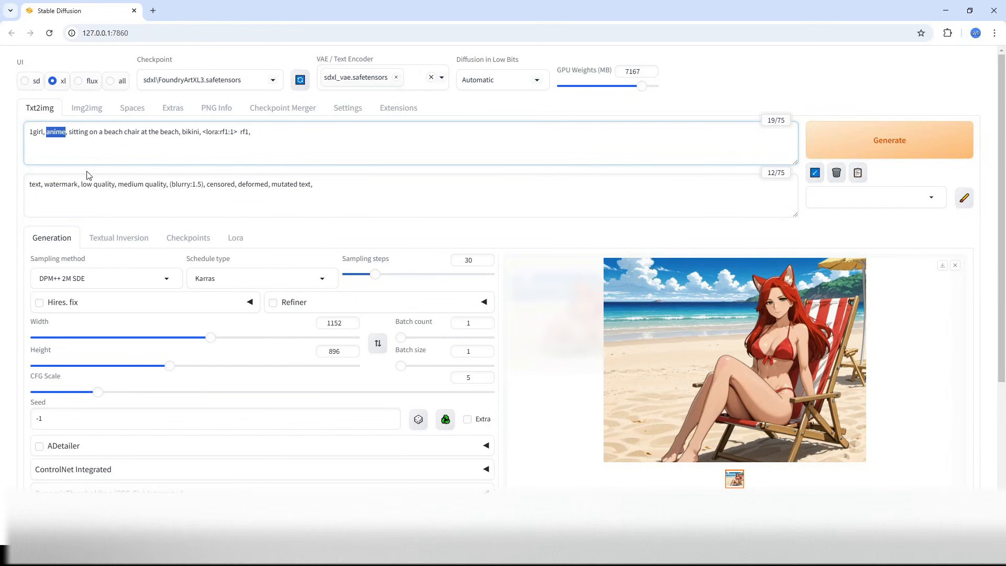
key(BackSpace)
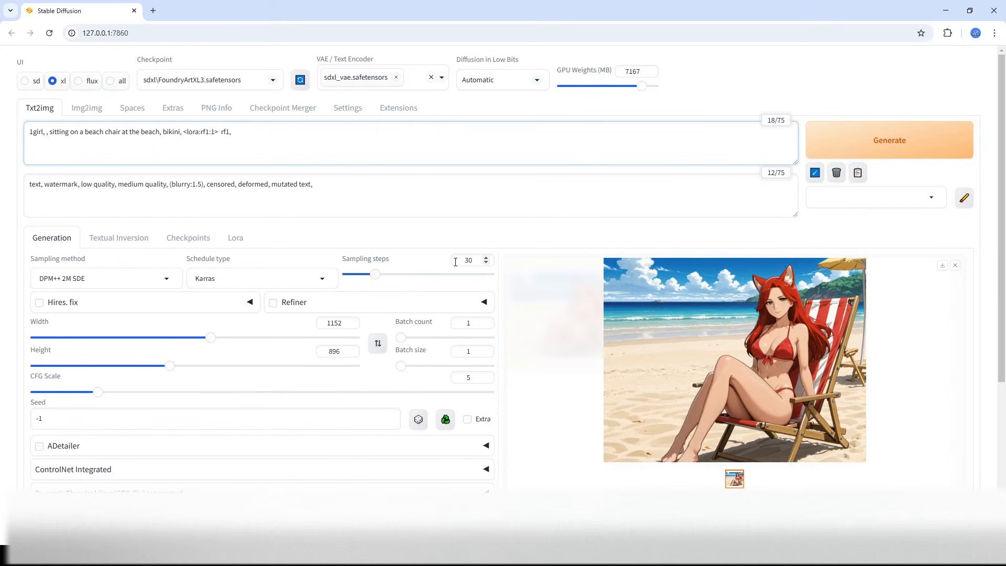
text(fantasy art)
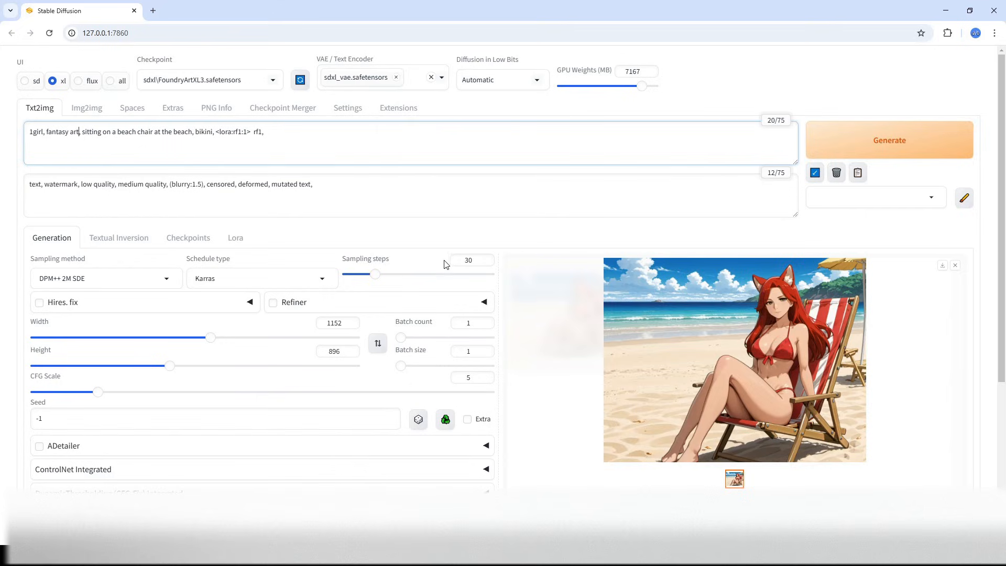
click(379, 348)
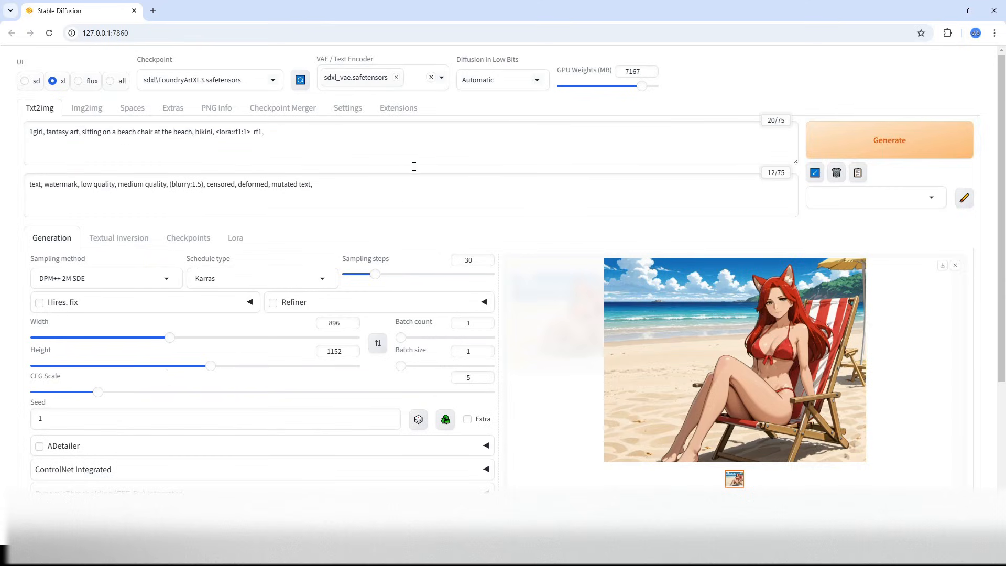
click(880, 142)
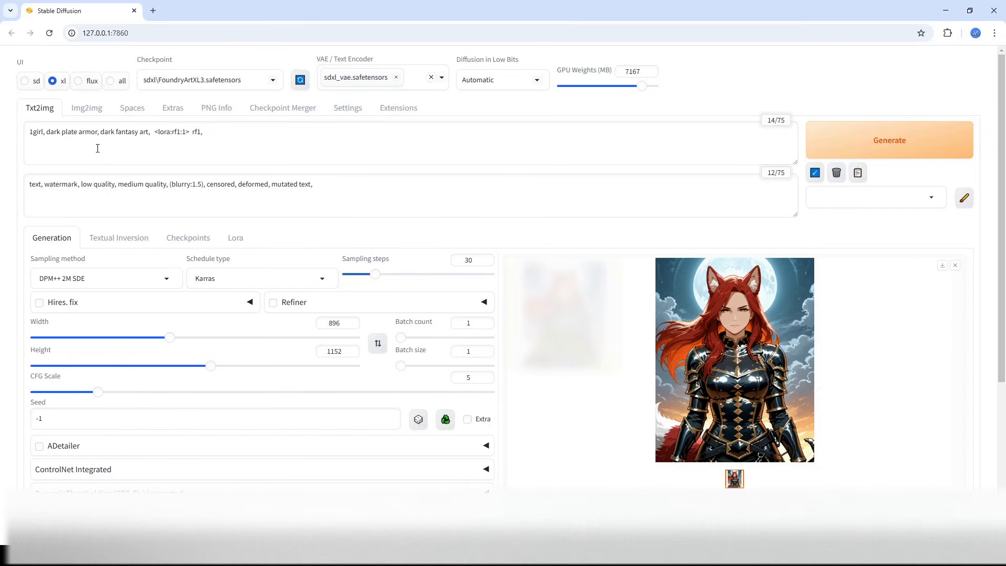
- Add "leather jacket, anime," to the start of the negative prompt, generate an image and view it enlarged
click(27, 192)
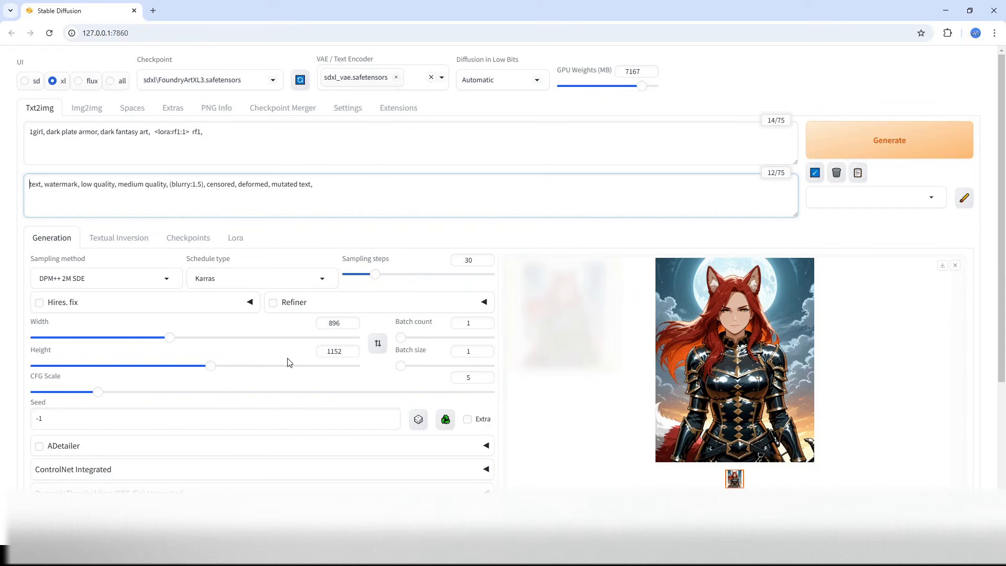
text(le)
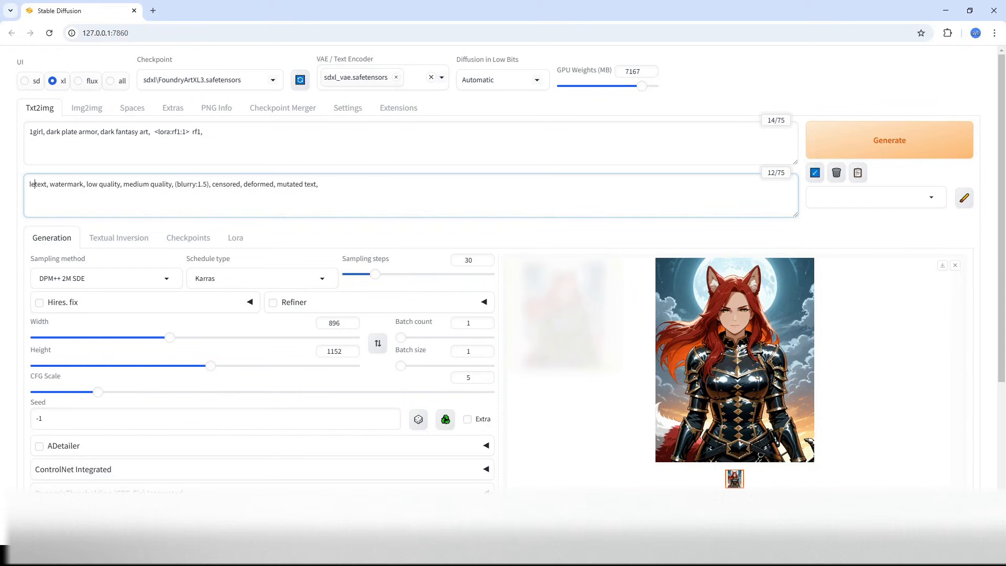
text(ather ja)
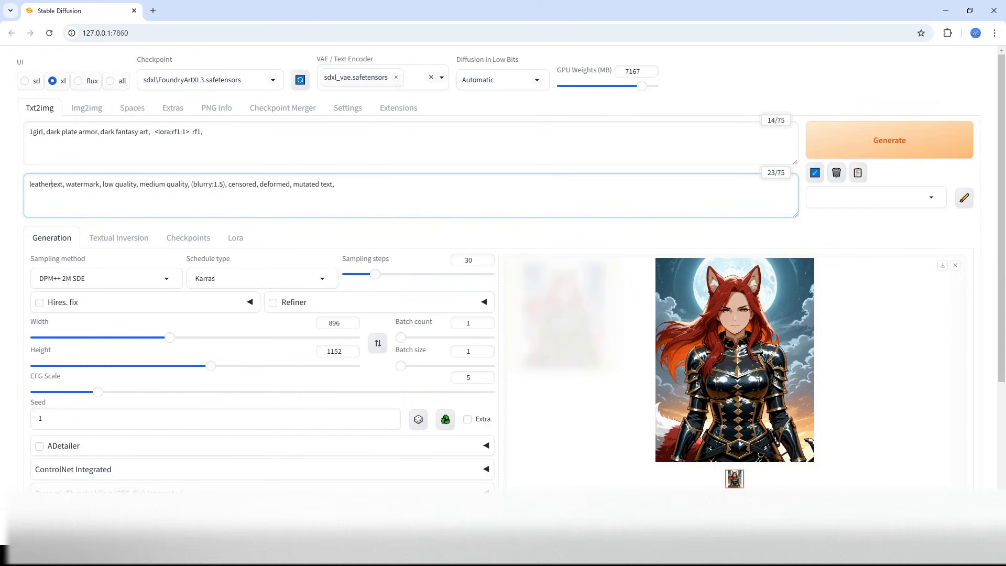
text(cket, )
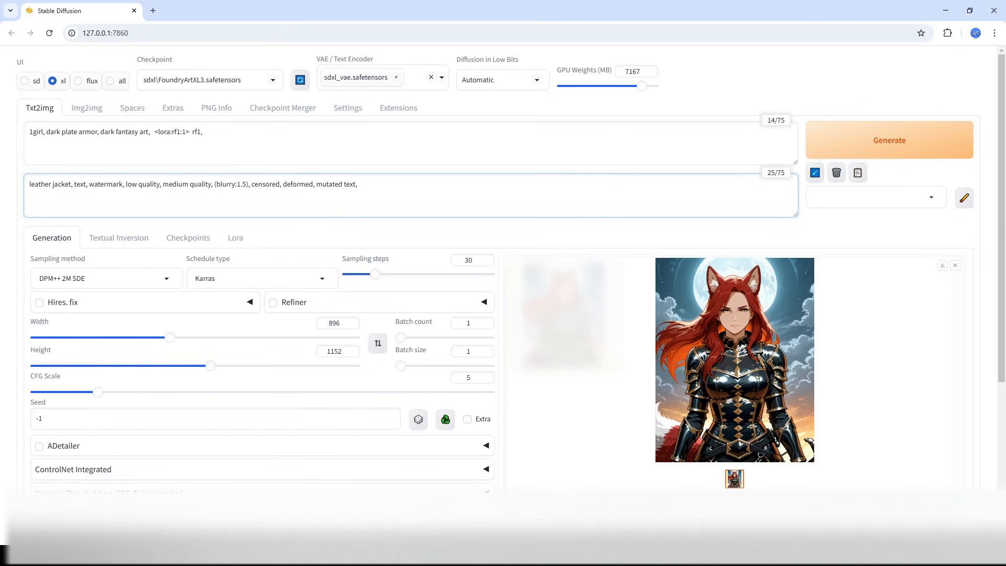
text(anime,)
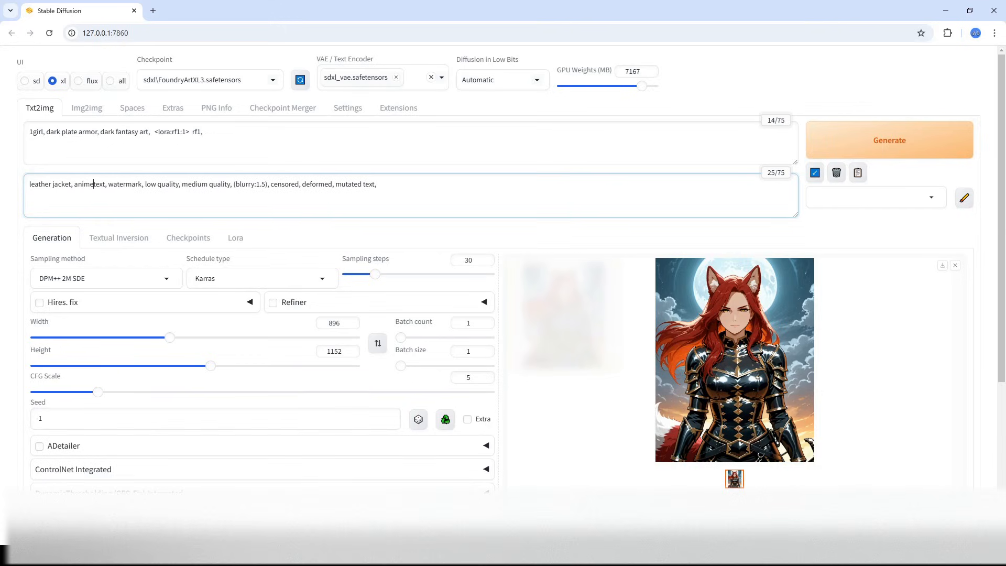
click(766, 313)
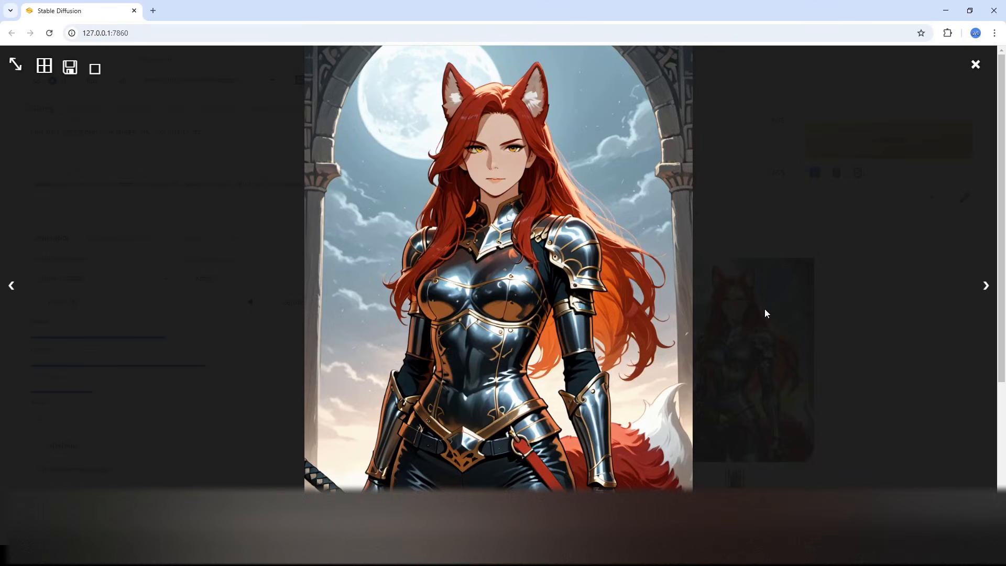
click(652, 285)
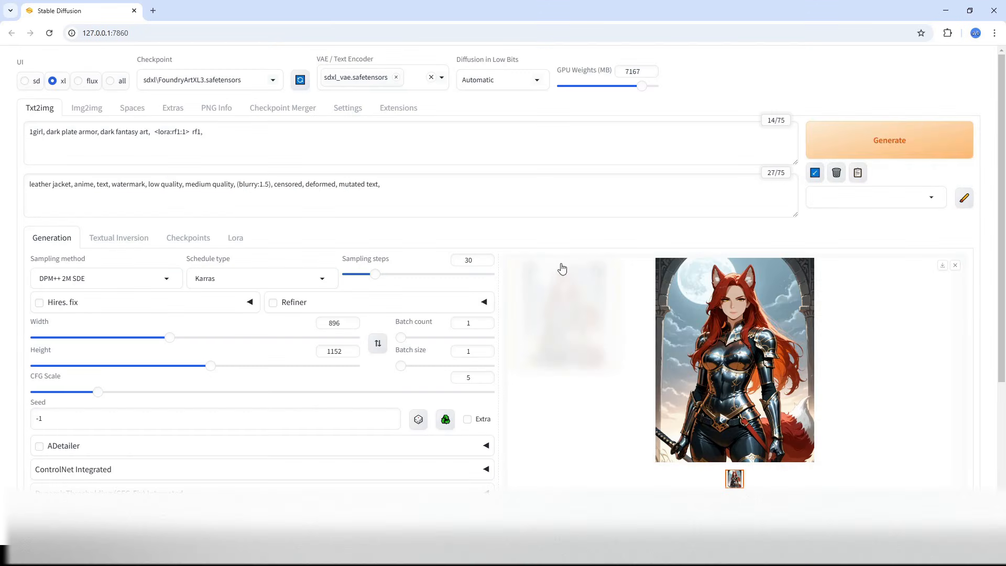
- Revise the plate armor description in the prompt, generate a new image and view it enlarged
click(78, 132)
click(635, 272)
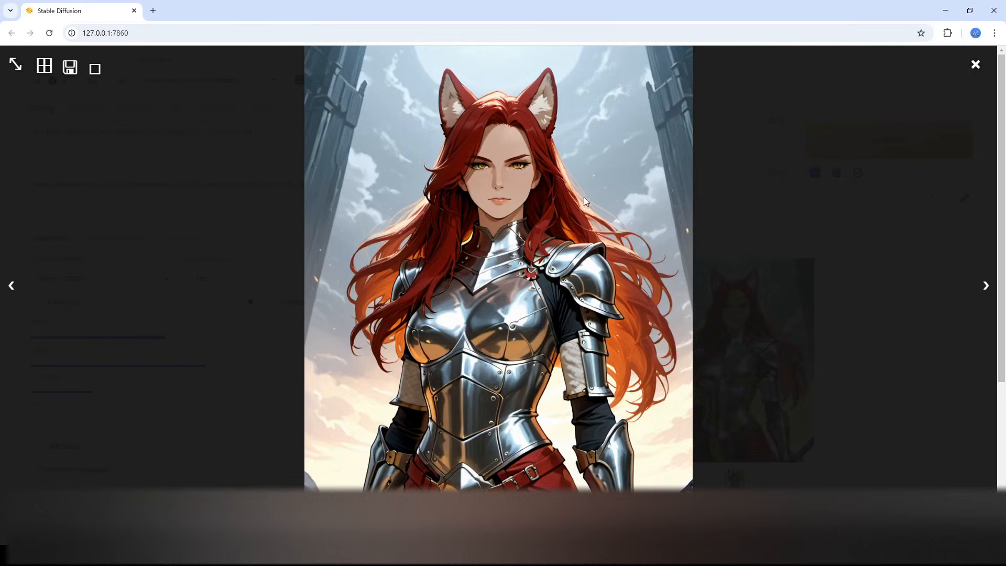
click(586, 216)
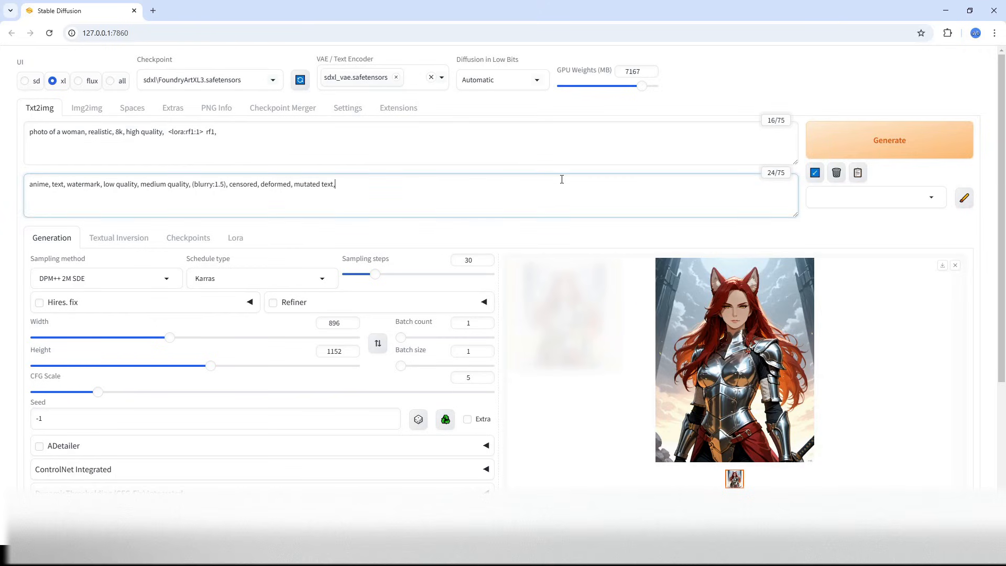
- Change the prompt to "photo of a woman, realistic, 8k, high quality," before the LoRA tag, remove "leather jacket" from the negative prompt, and generate
click(475, 153)
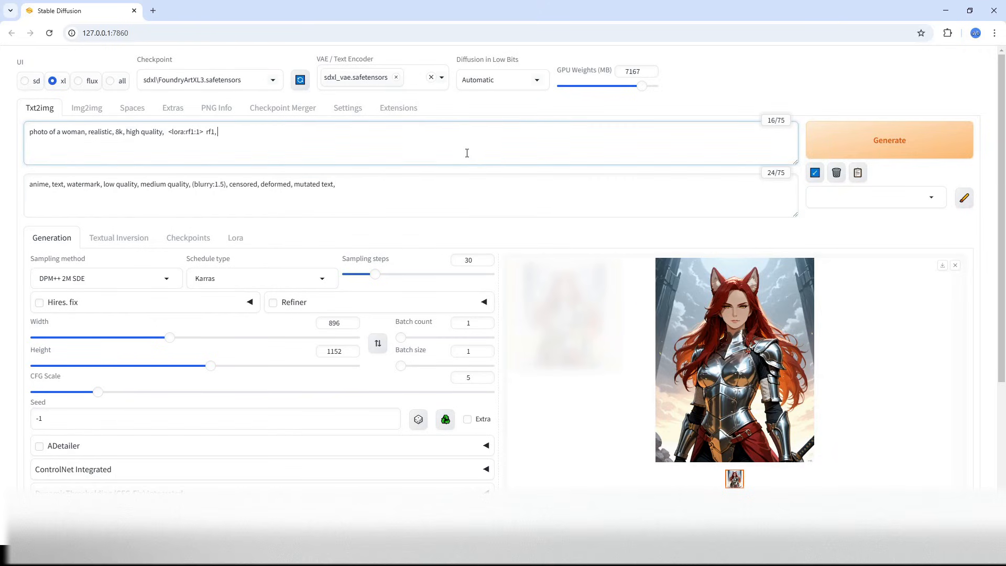
click(875, 140)
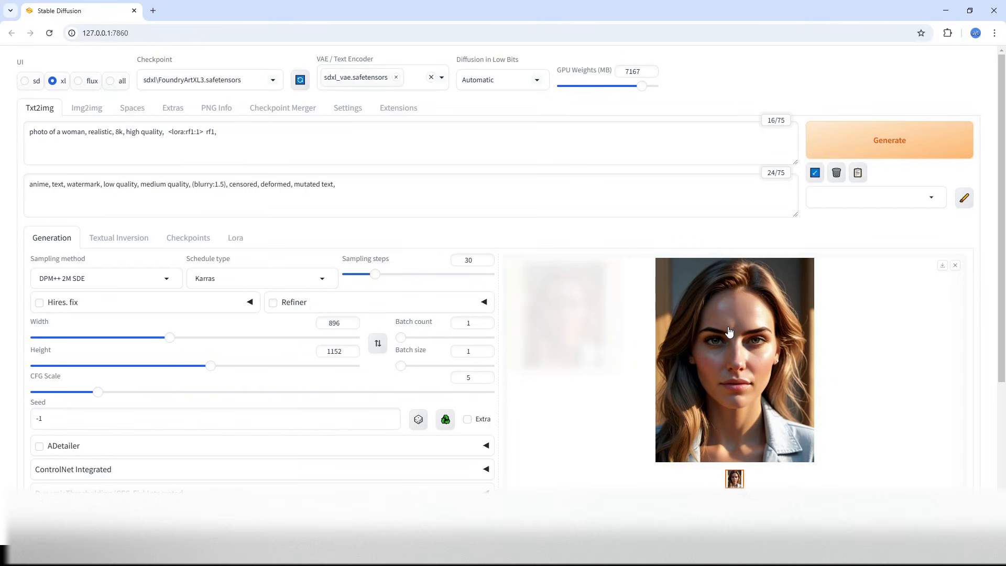
- Add "auburn hair, foxgirl," and "full body," to the prompt, generate an image, and repeat with the sdxl\RealisticFoundry2.safetensors checkpoint
click(297, 132)
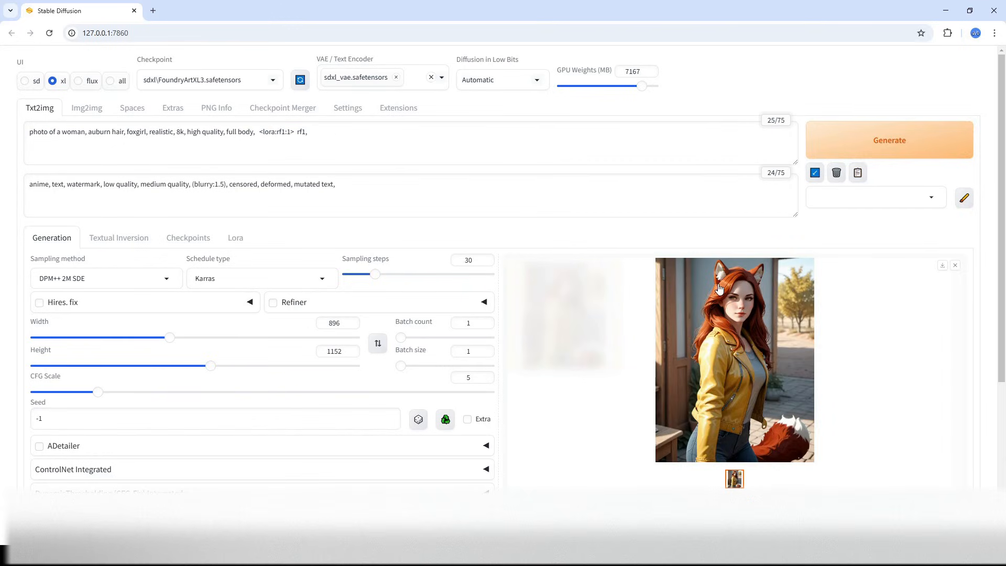
click(718, 350)
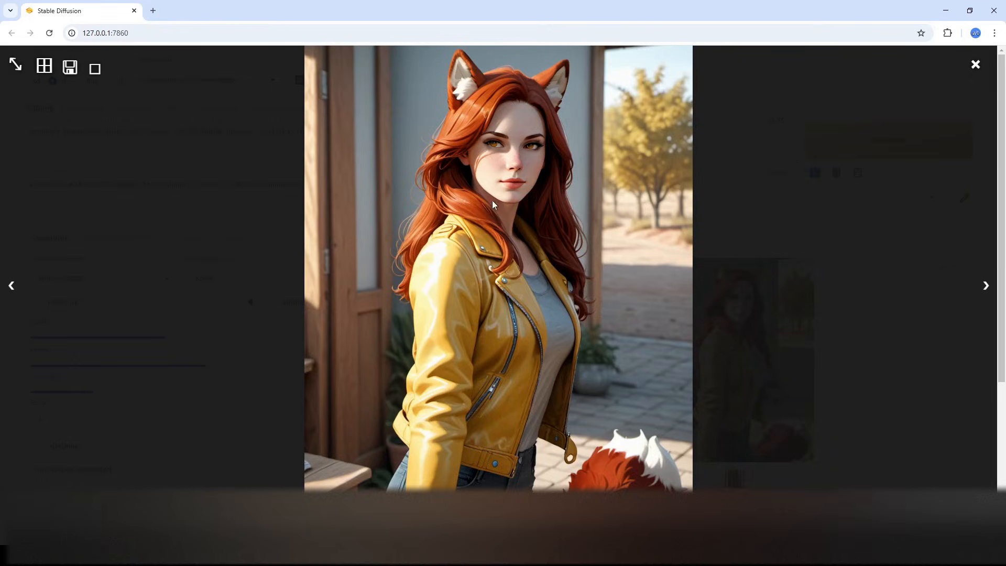
click(569, 265)
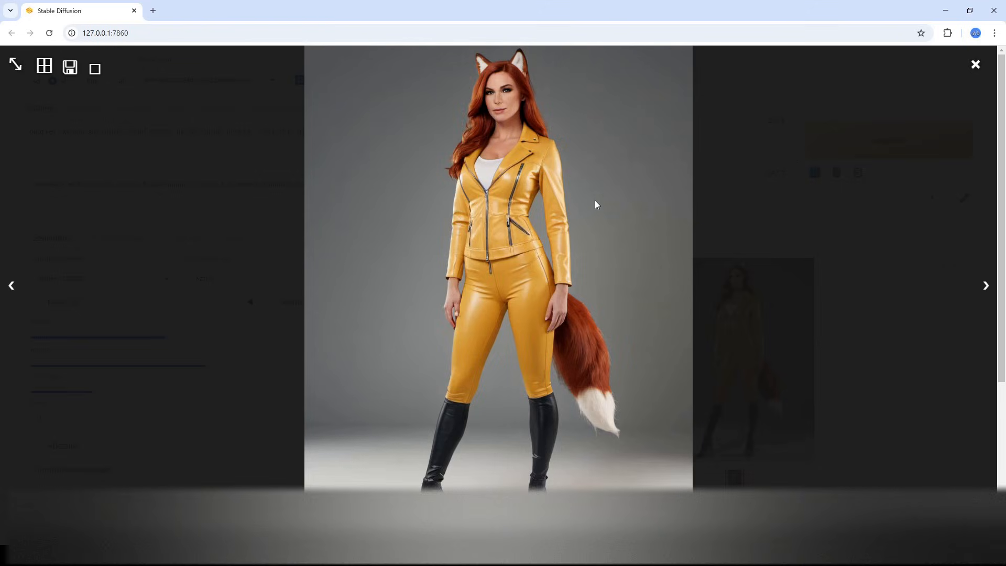
click(578, 180)
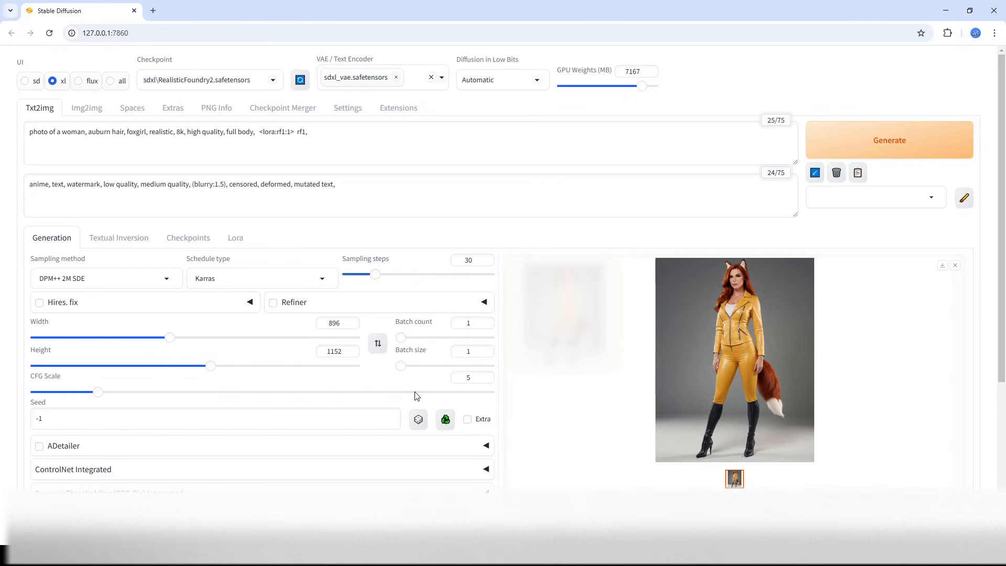
- Reuse the last seed, enable Hires. fix with 8x_NMKD-Superscale_150000_G, 10 steps, denoising 0.4 and 1.5 upscale, generate, and inspect the image at full size
click(445, 422)
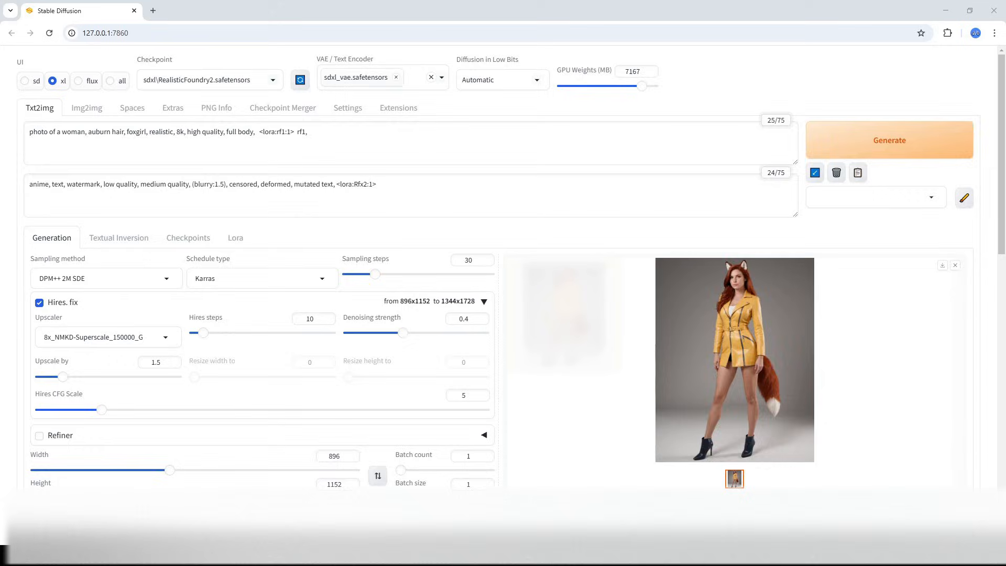
click(677, 265)
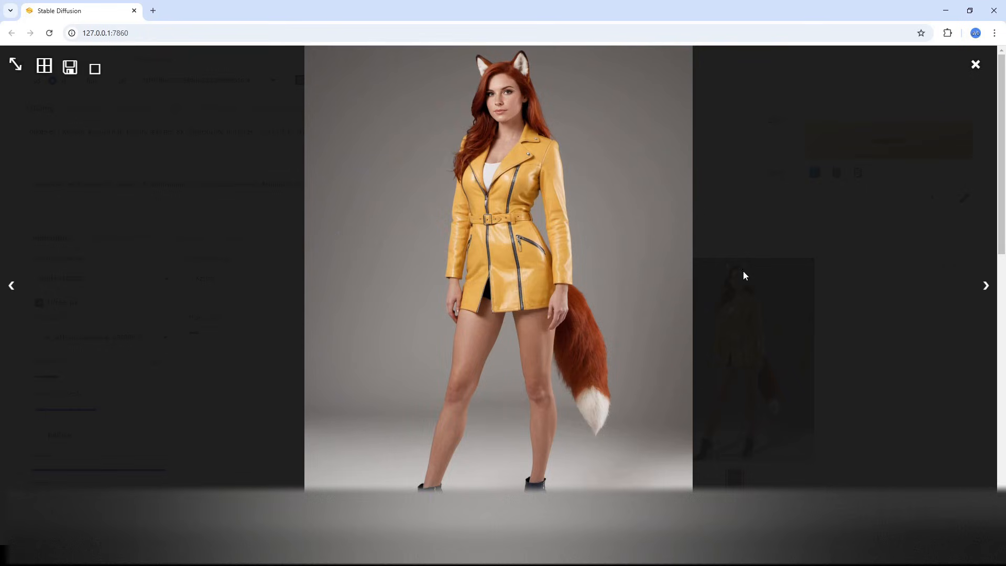
click(13, 64)
click(435, 212)
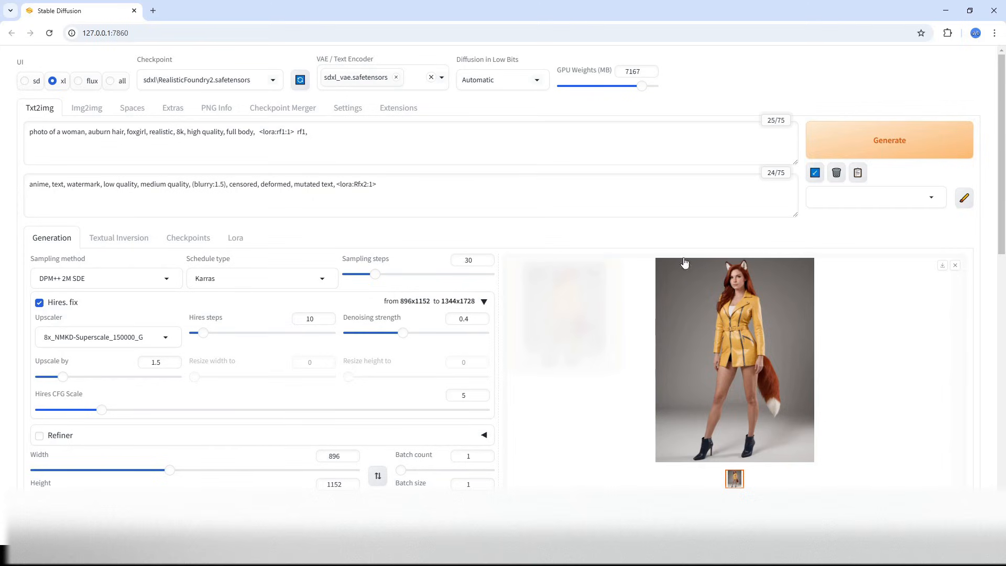
- Open the metadata editor of the rf1 LoRA and set its base model to SDXL
click(235, 240)
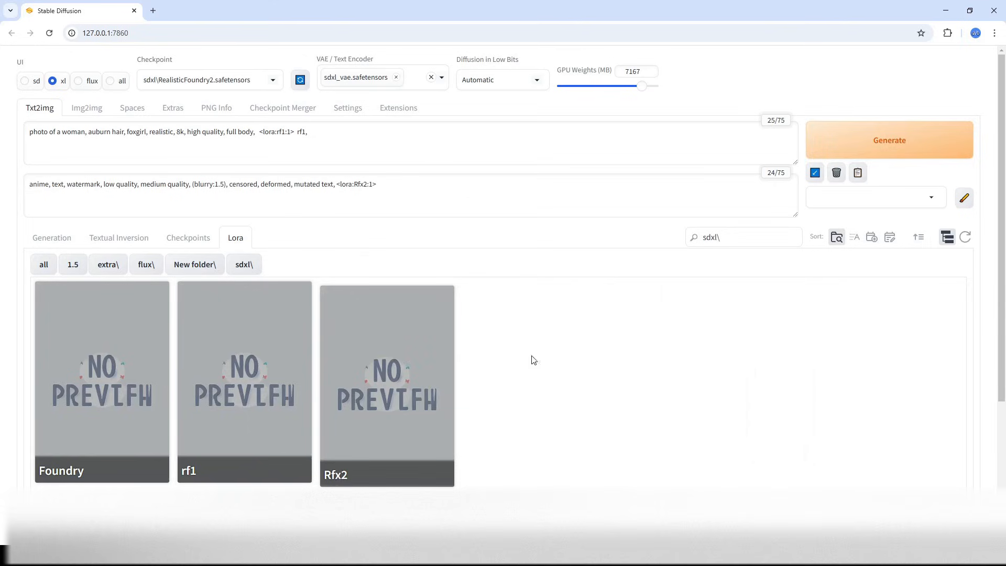
mouse_move(299, 314)
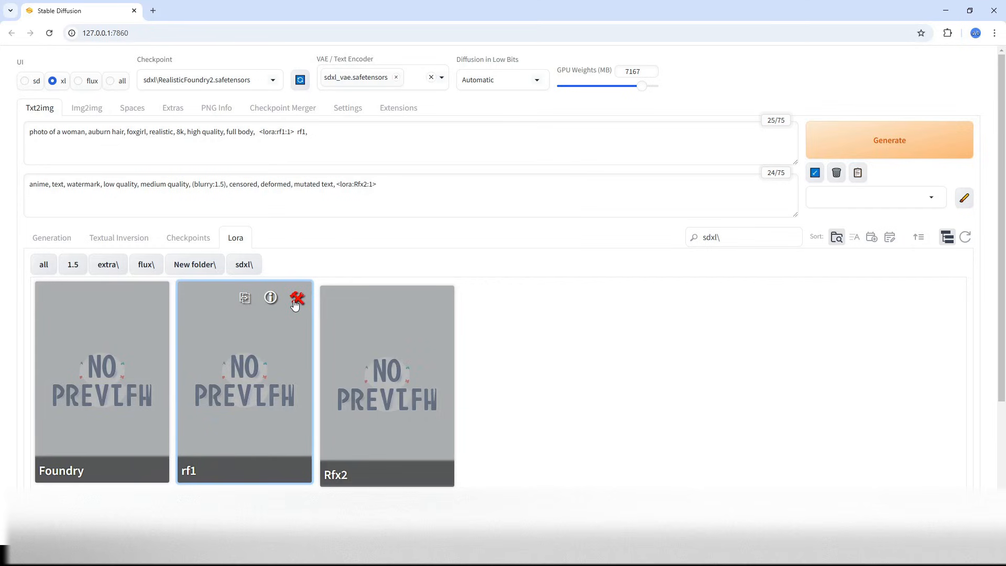
click(297, 300)
scroll(274, 233, up, 5)
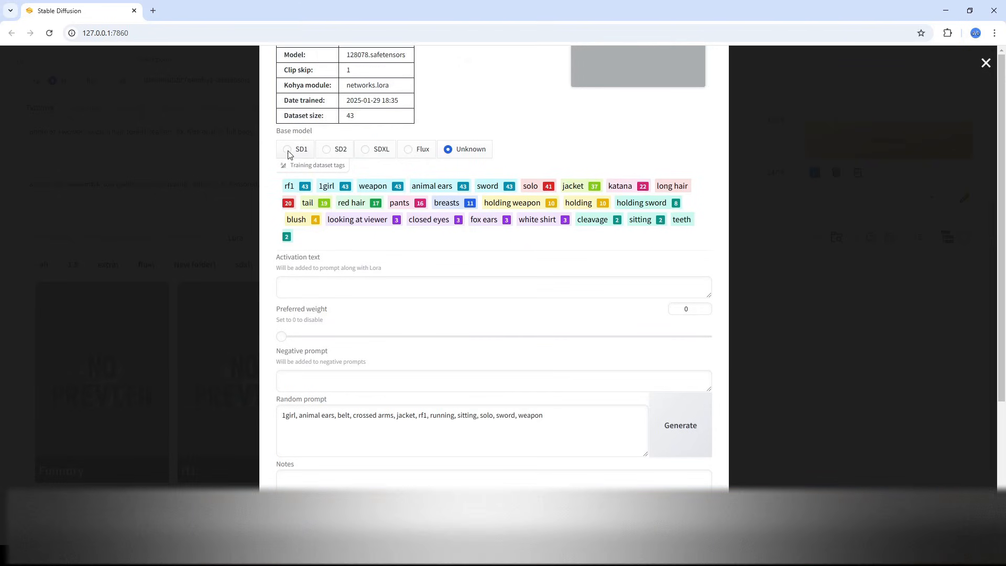
scroll(470, 234, down, 1)
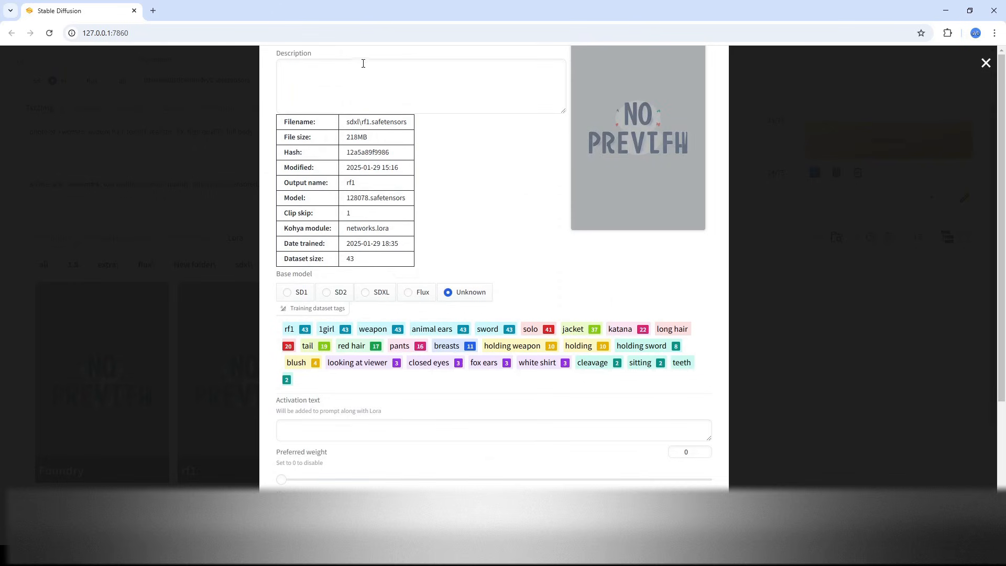
scroll(513, 226, up, 2)
scroll(450, 176, down, 2)
click(378, 263)
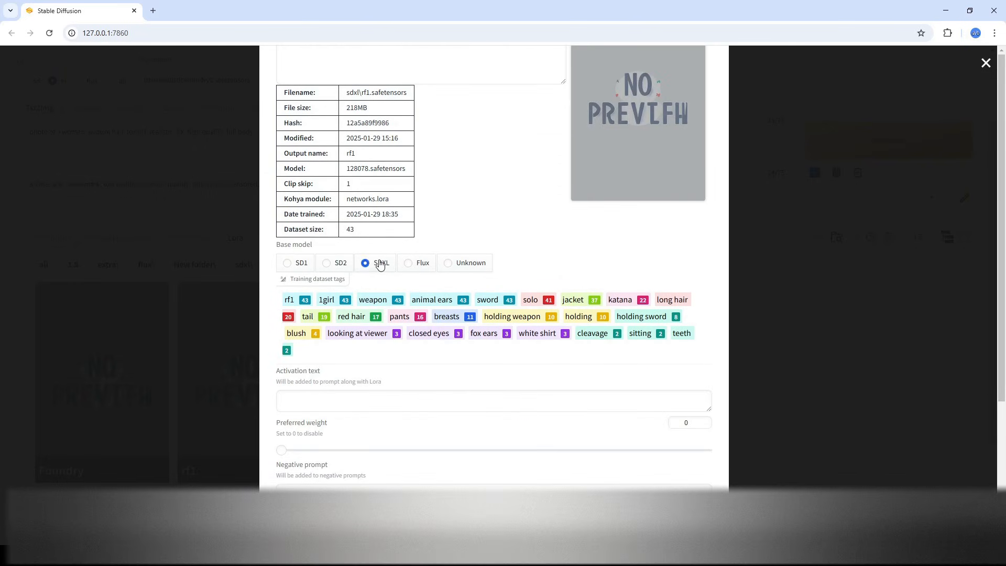
- Set the rf1 LoRA's activation text to "rf1"
scroll(483, 184, up, 1)
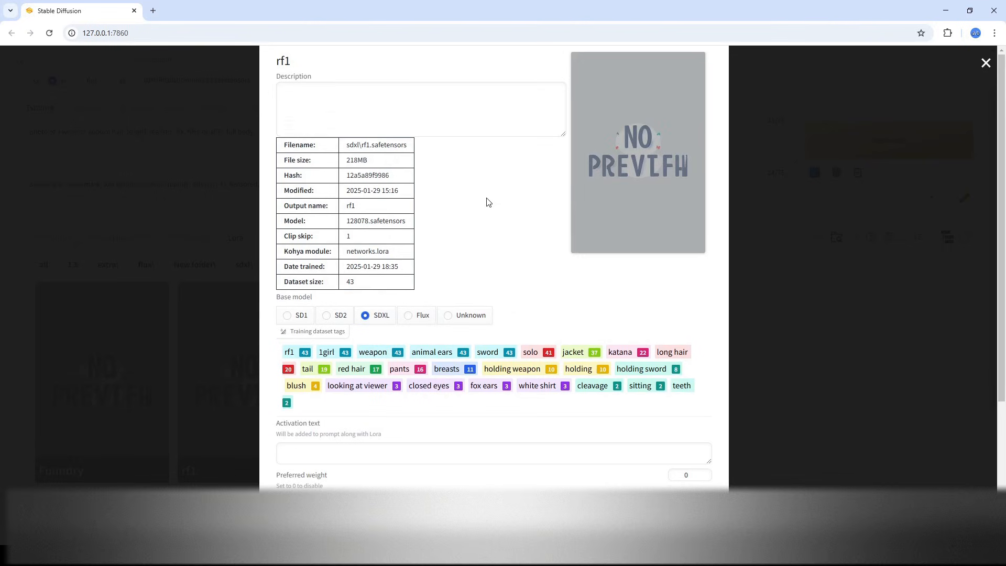
scroll(488, 202, down, 3)
scroll(382, 178, up, 3)
scroll(458, 232, down, 4)
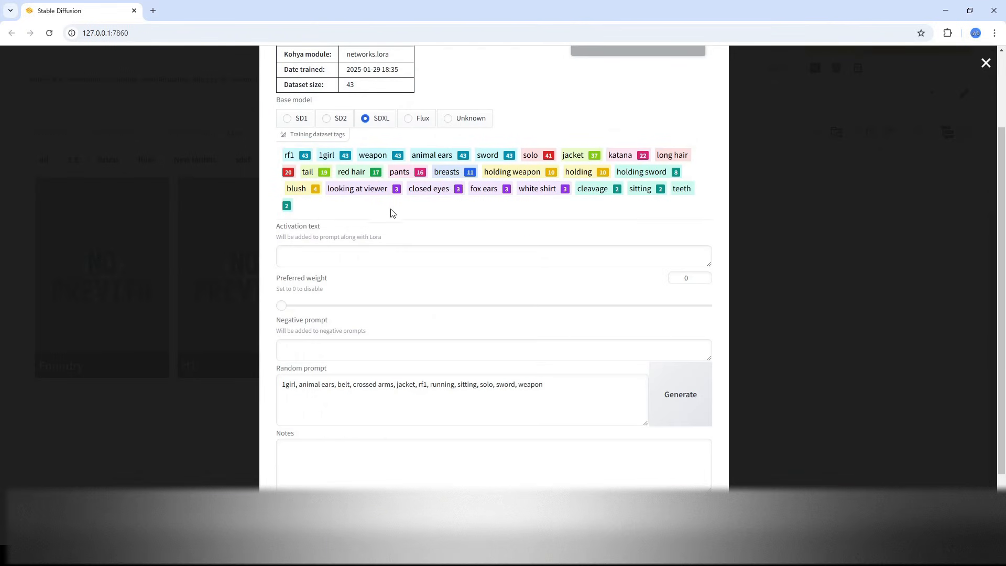
click(392, 257)
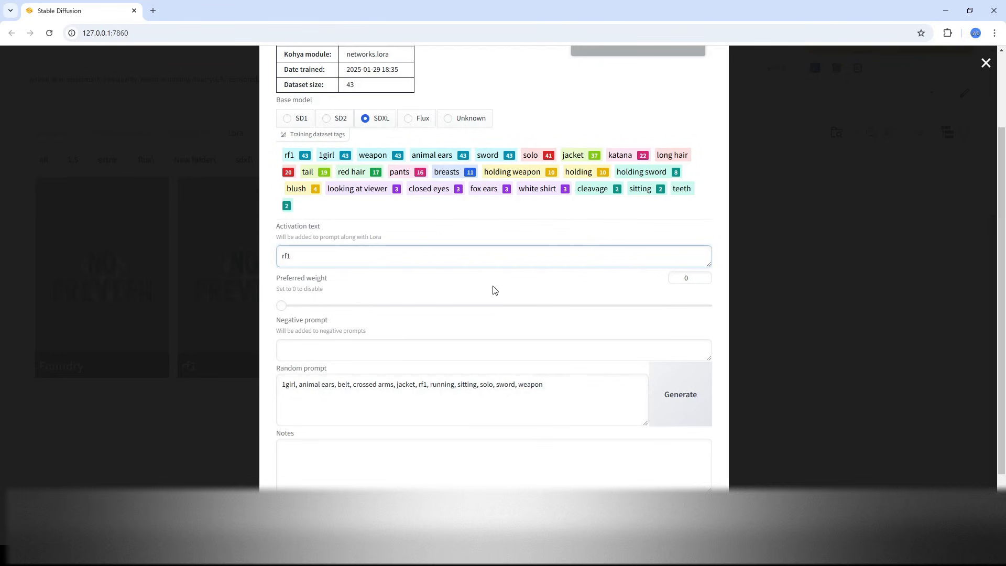
scroll(491, 288, up, 3)
scroll(487, 274, up, 2)
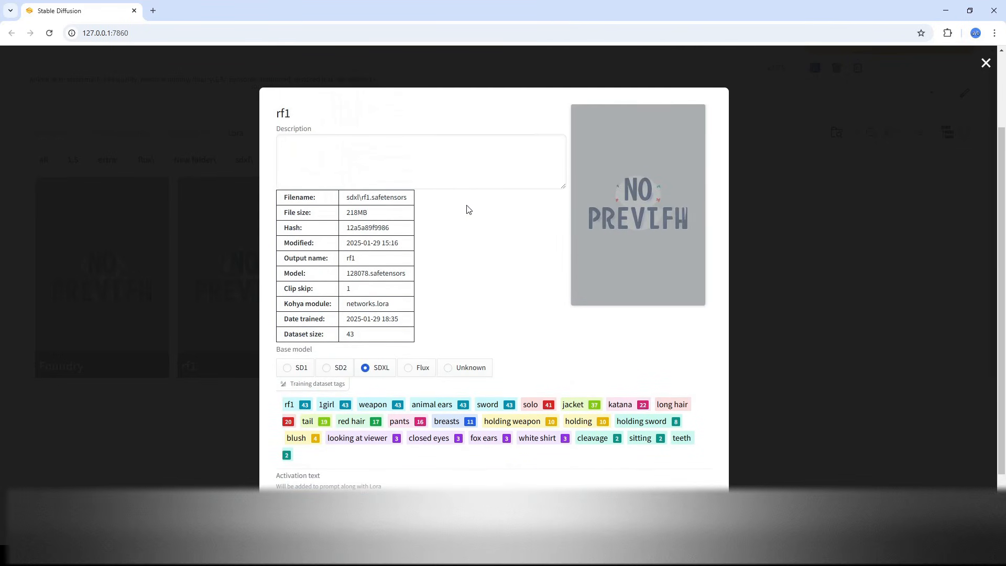
scroll(478, 220, down, 5)
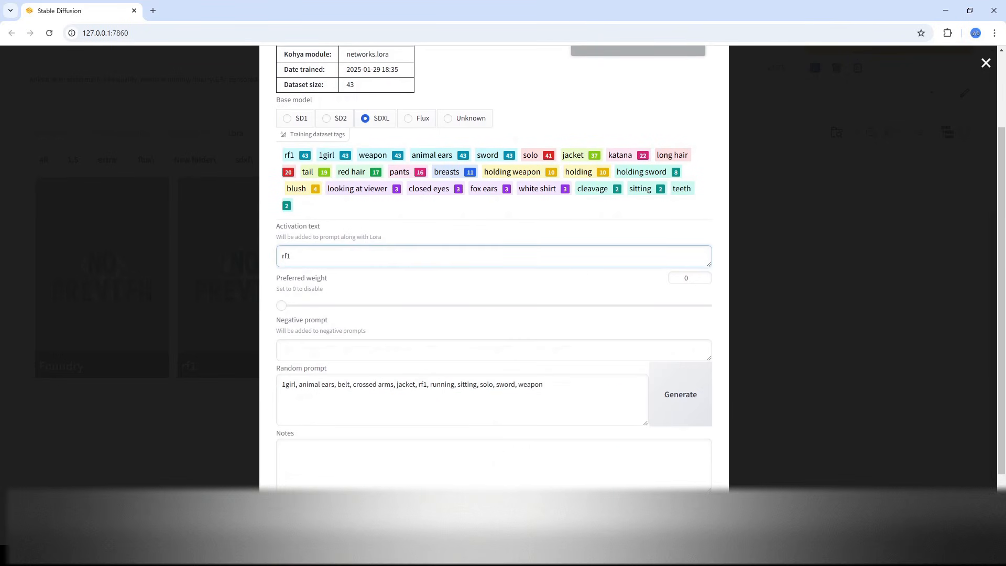
- Replace the rf1 LoRA's preview with the generated image and save its metadata
scroll(494, 262, up, 4)
scroll(494, 262, down, 4)
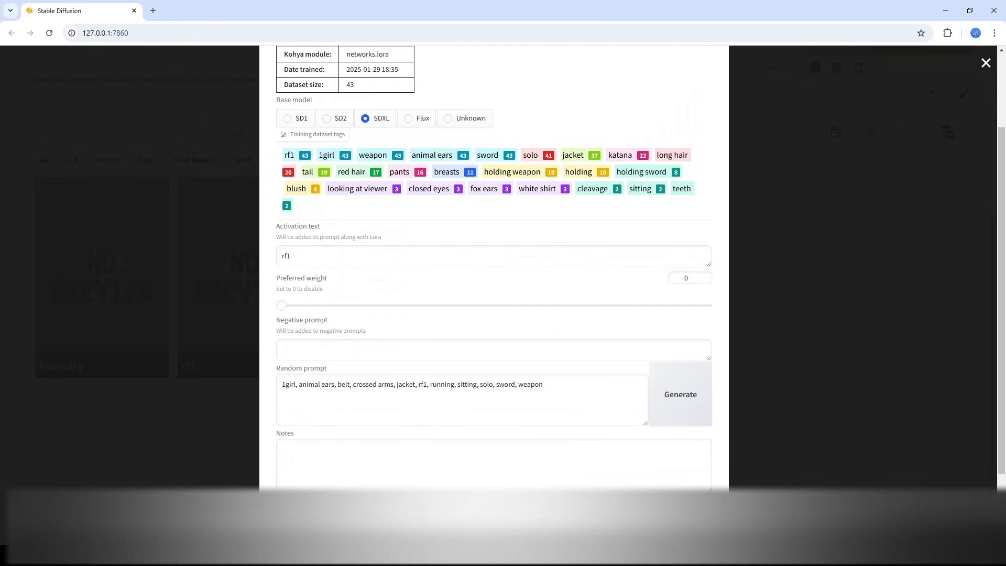
scroll(507, 443, up, 5)
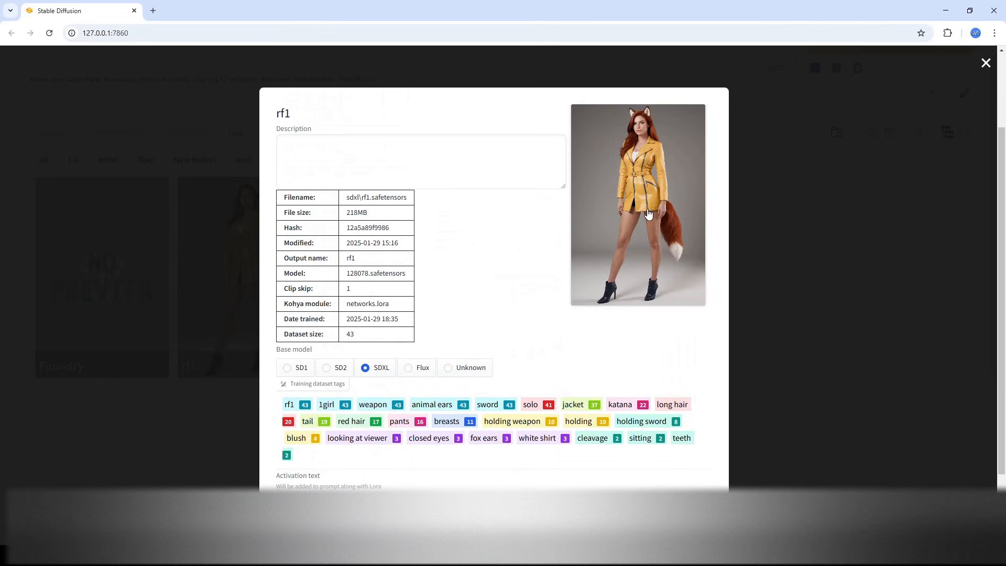
scroll(629, 212, down, 4)
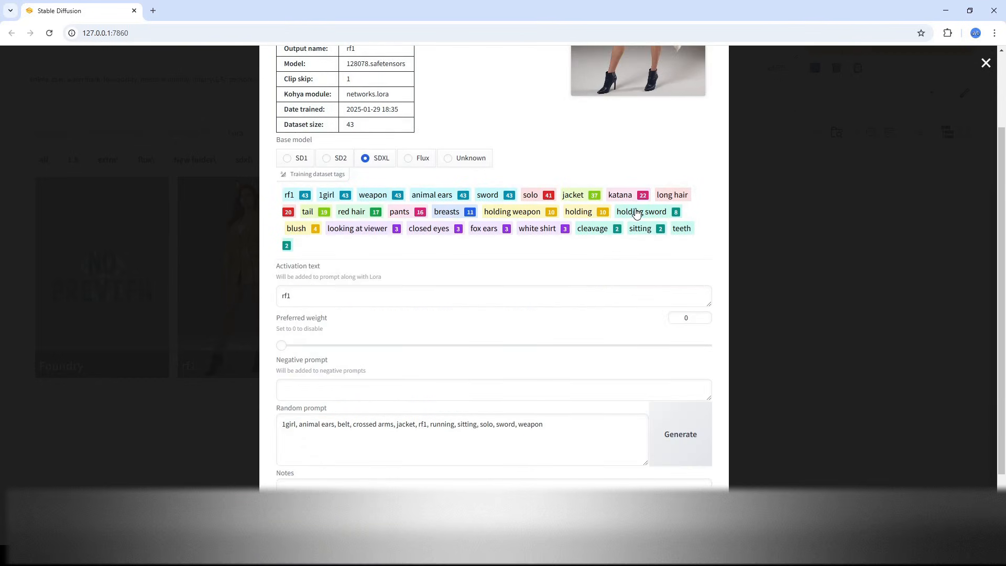
scroll(630, 209, up, 4)
scroll(591, 139, down, 5)
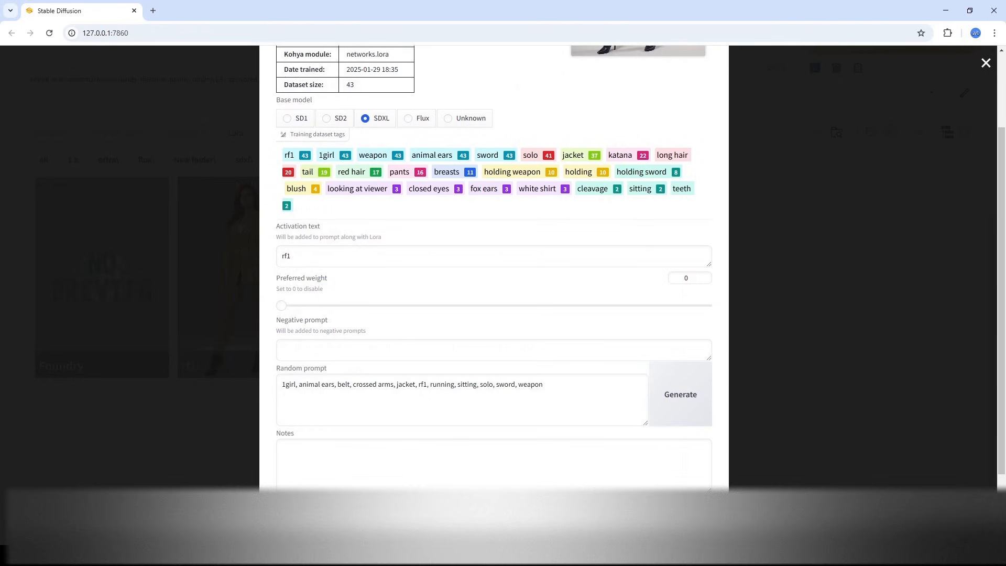
click(629, 511)
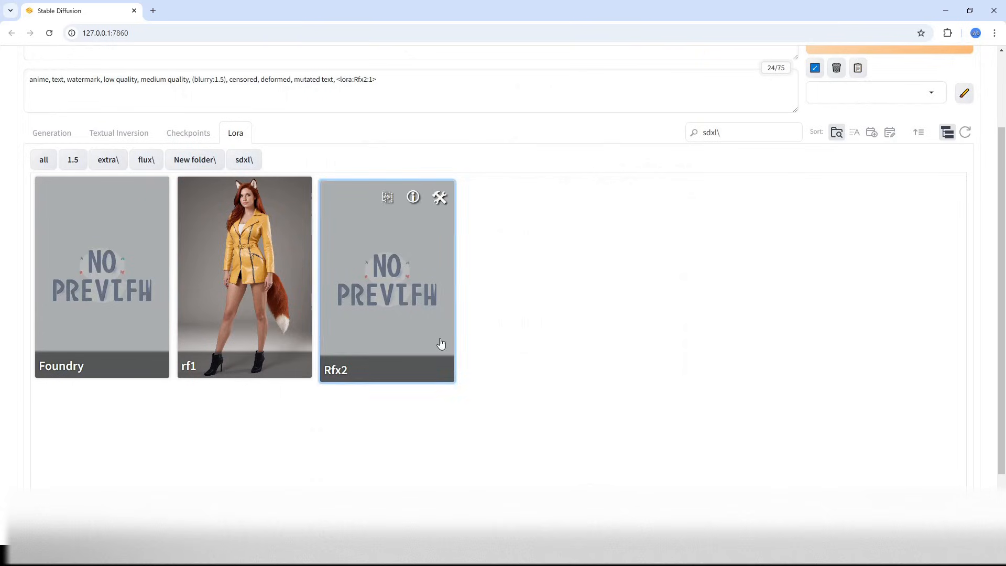
- Remove the rf1 LoRA tag and trigger word from the positive prompt, and insert them again from the rf1 LoRA card
scroll(629, 315, up, 2)
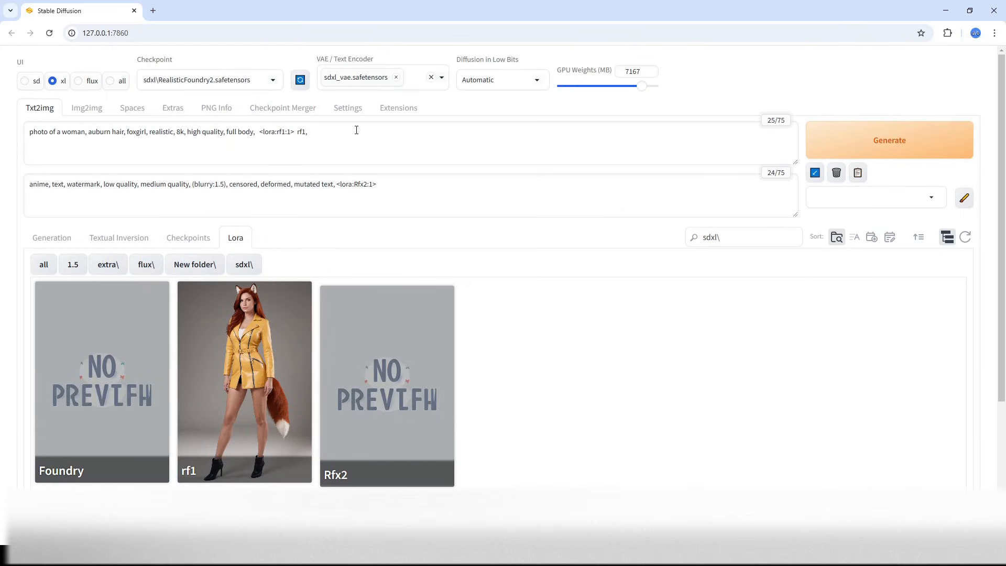
drag(357, 130, 259, 134)
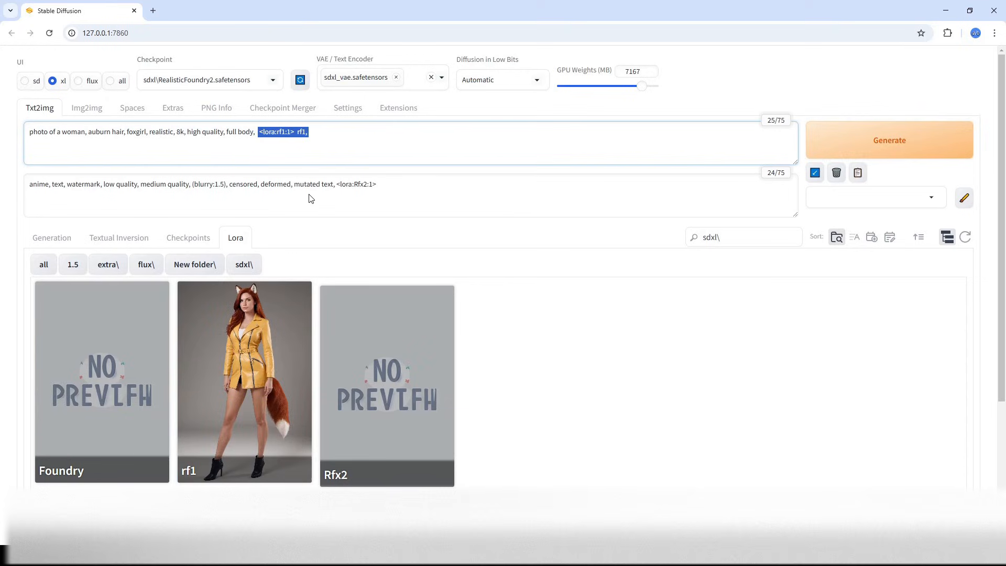
key(BackSpace)
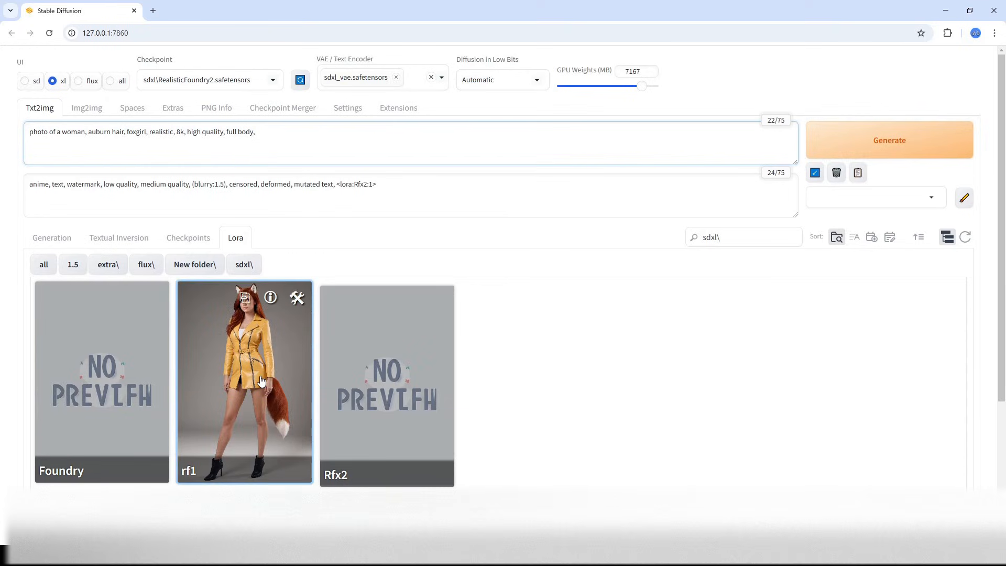
click(267, 472)
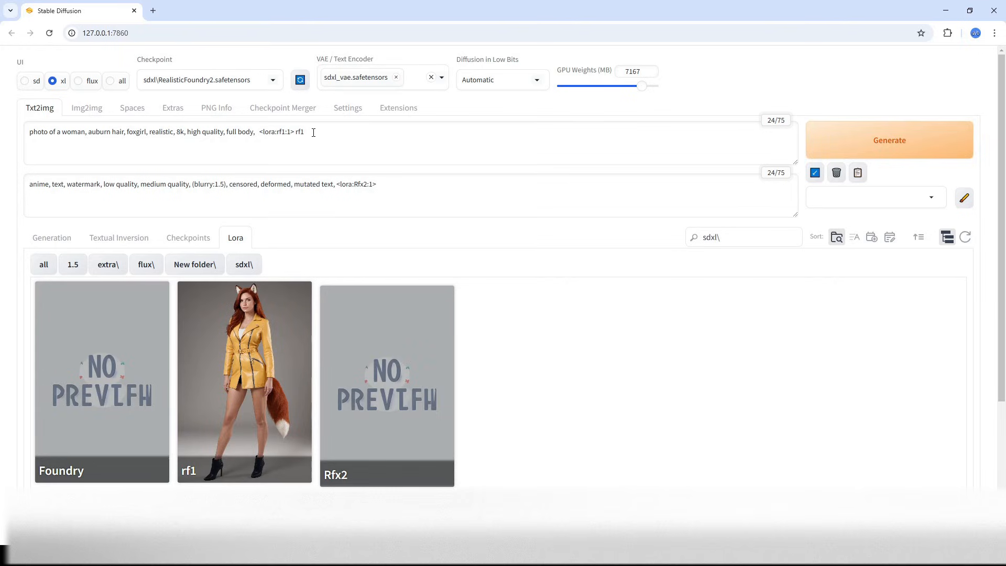
drag(293, 131, 260, 131)
click(348, 139)
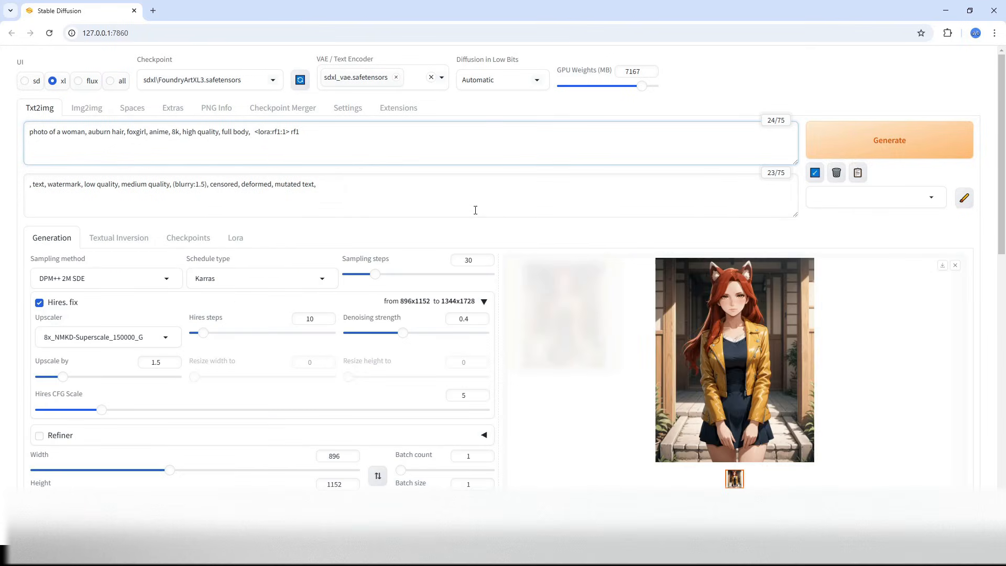
- Replace the rf1 LoRA's preview with the generated anime image in its metadata editor, save, and return to the LoRA list
click(245, 238)
mouse_move(445, 330)
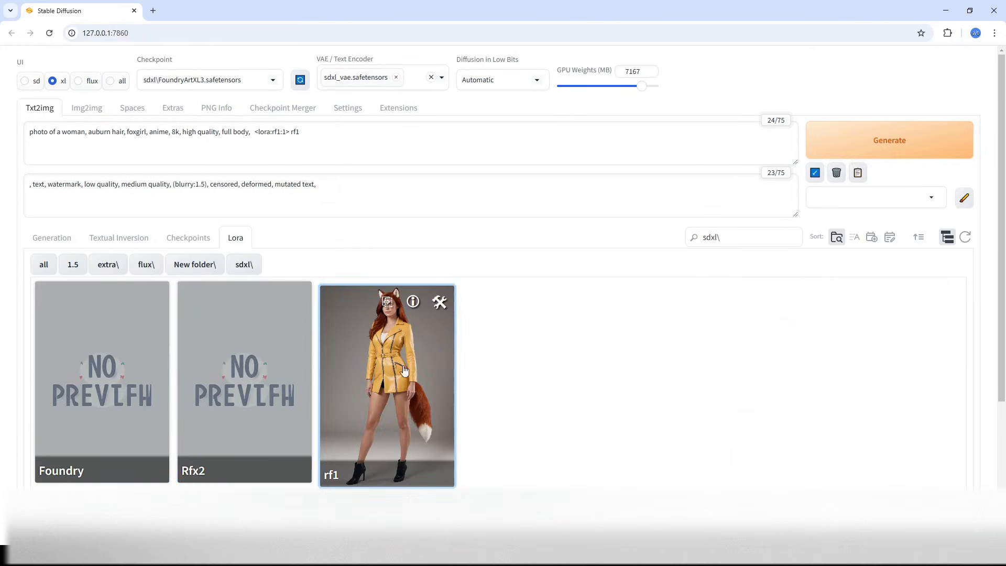
click(441, 304)
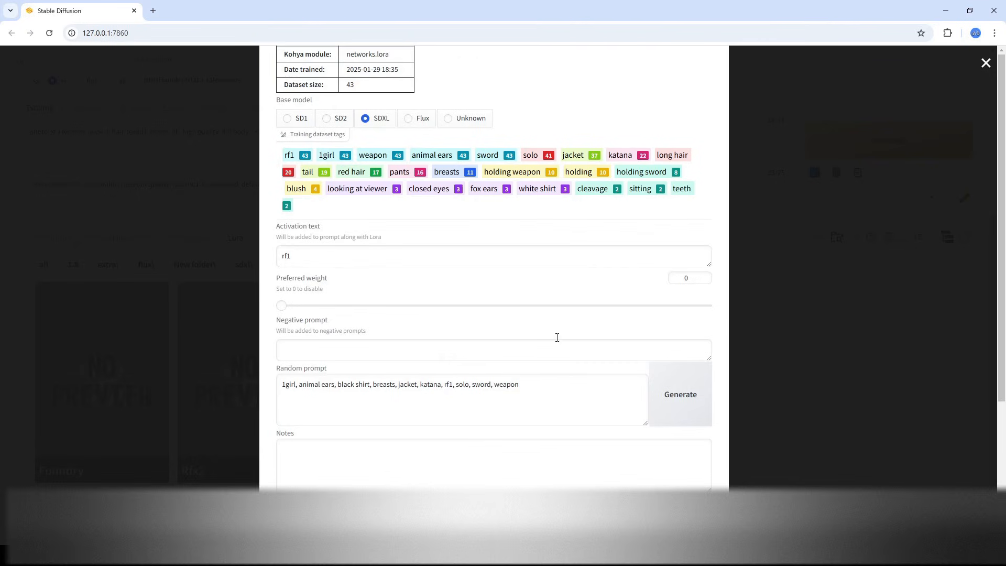
scroll(624, 472, up, 3)
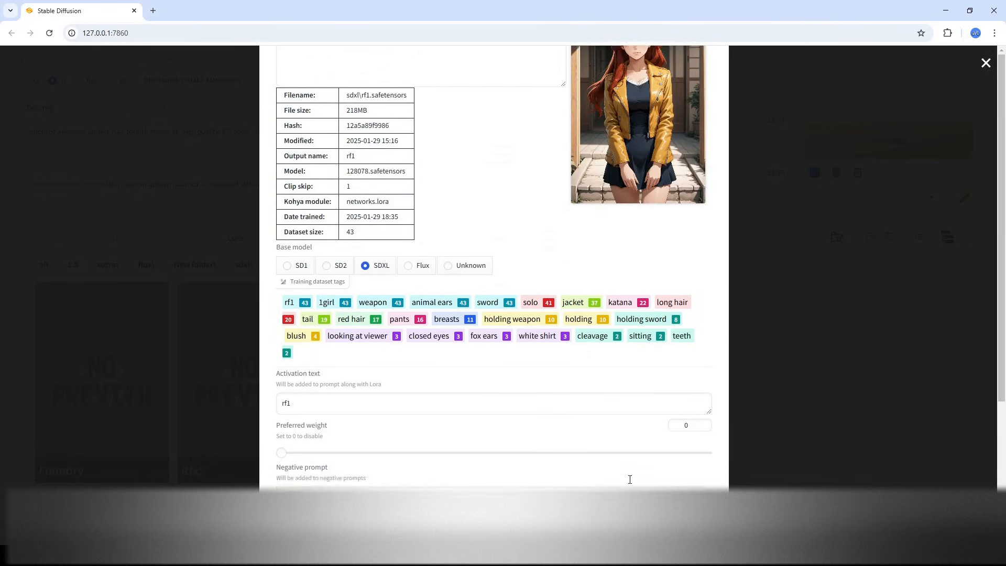
scroll(630, 479, down, 3)
key(Escape)
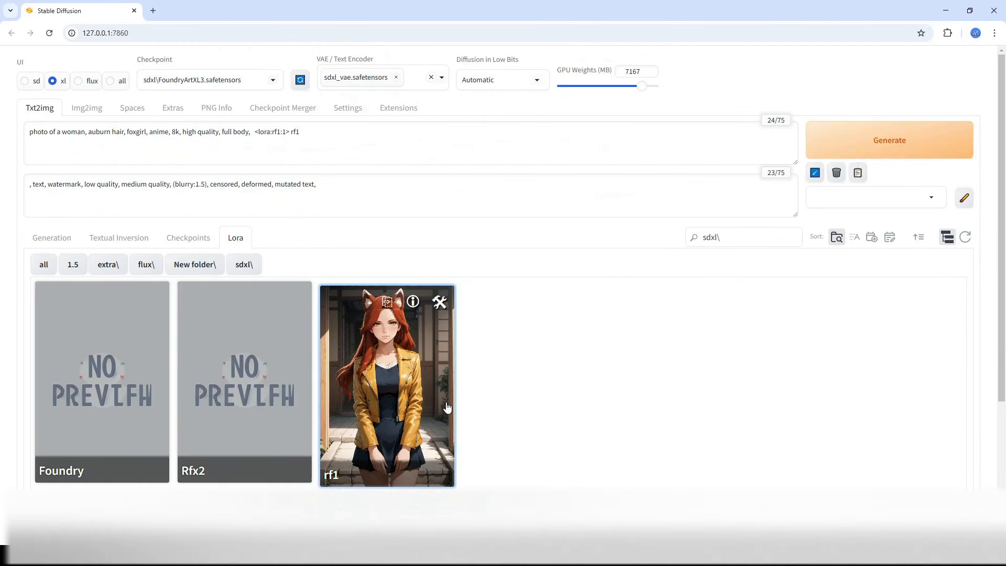